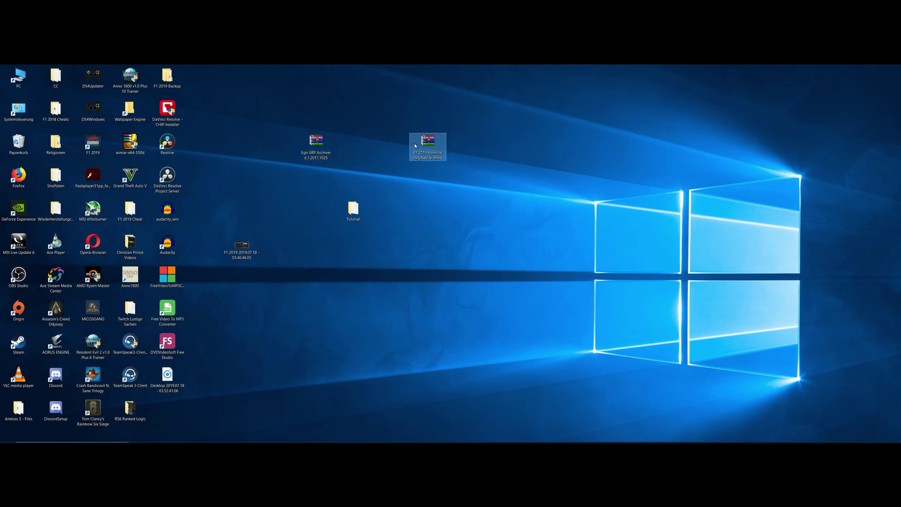
# - Extract the "Copy into main game folder" and "Xml for manual installation" folders from the F1 2019 Formula IndyNascar mod archive to the desktop
pyautogui.moveTo(329, 143)
pyautogui.mouseDown()
pyautogui.moveTo(375, 142)
pyautogui.moveTo(311, 144)
pyautogui.mouseUp()
pyautogui.moveTo(428, 142); pyautogui.dragTo(396, 151)
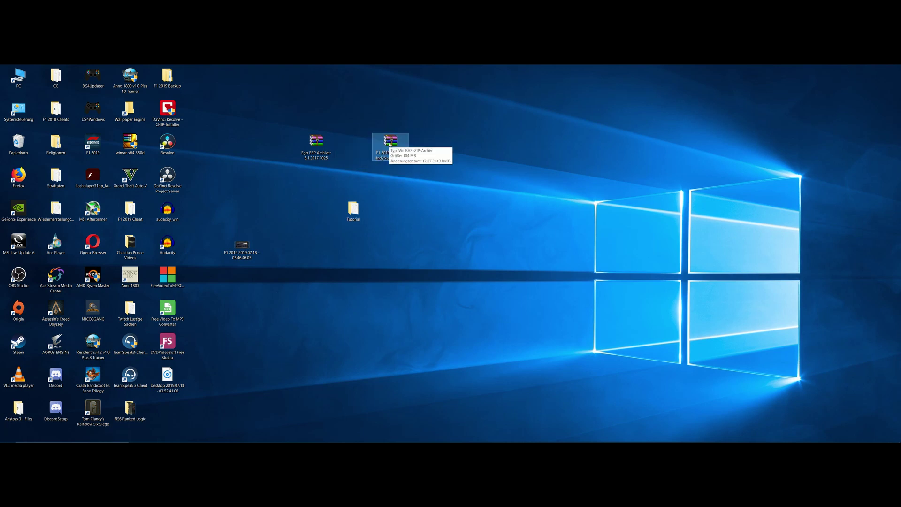
pyautogui.doubleClick(390, 142)
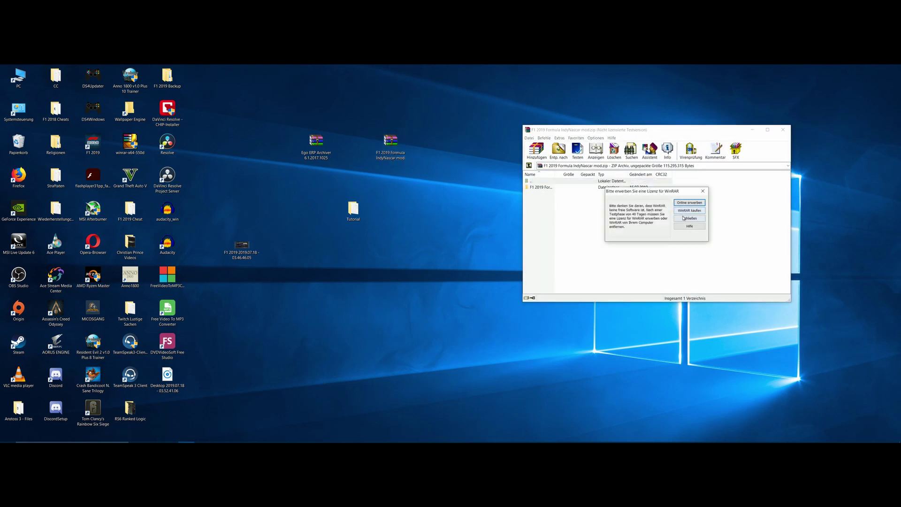
pyautogui.click(683, 218)
pyautogui.doubleClick(548, 188)
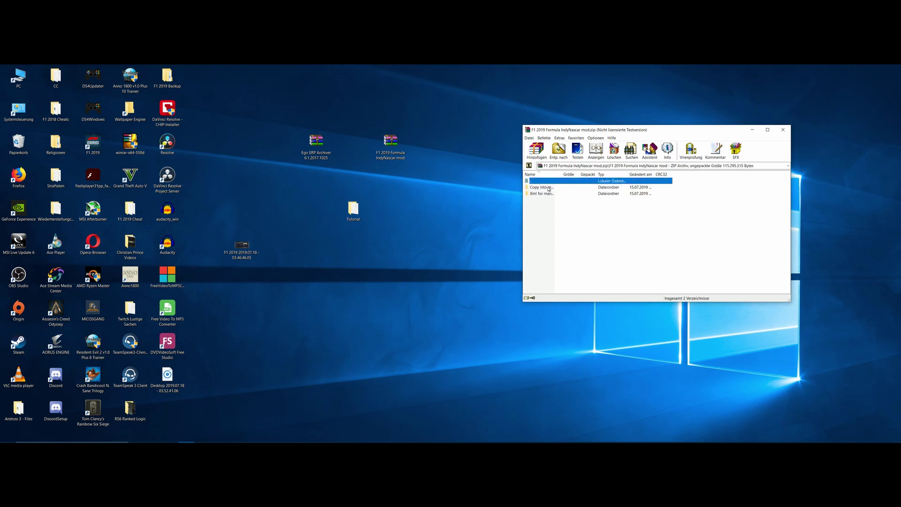
pyautogui.press('Down')
pyautogui.moveTo(359, 185); pyautogui.dragTo(266, 183)
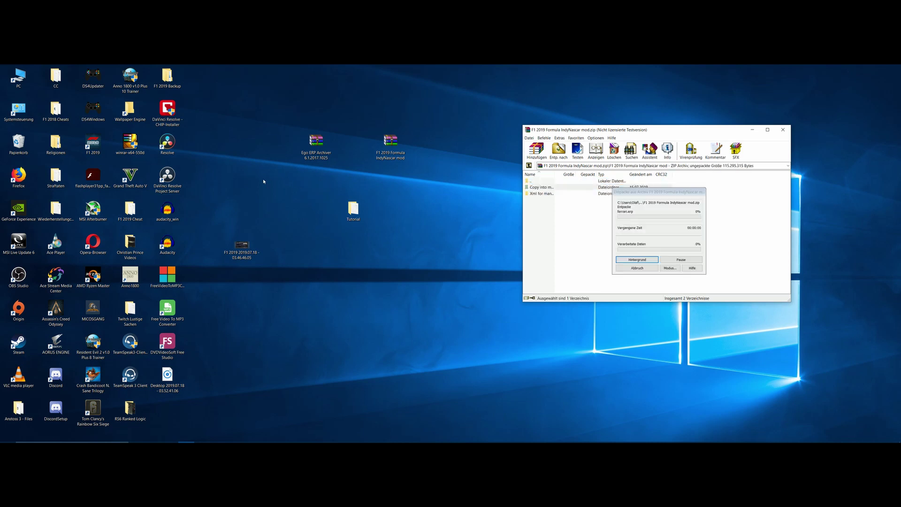
pyautogui.moveTo(544, 198); pyautogui.dragTo(308, 256)
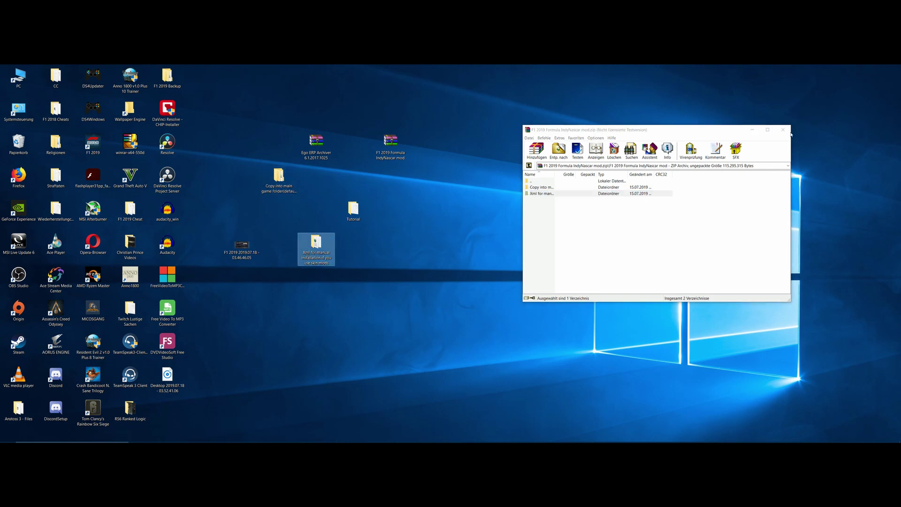
pyautogui.click(787, 133)
# - Extract the Ego ERP Archiver folder from the Ego ERP Archiver 6.1.2017.1025 archive to the desktop and close the archive
pyautogui.doubleClick(316, 143)
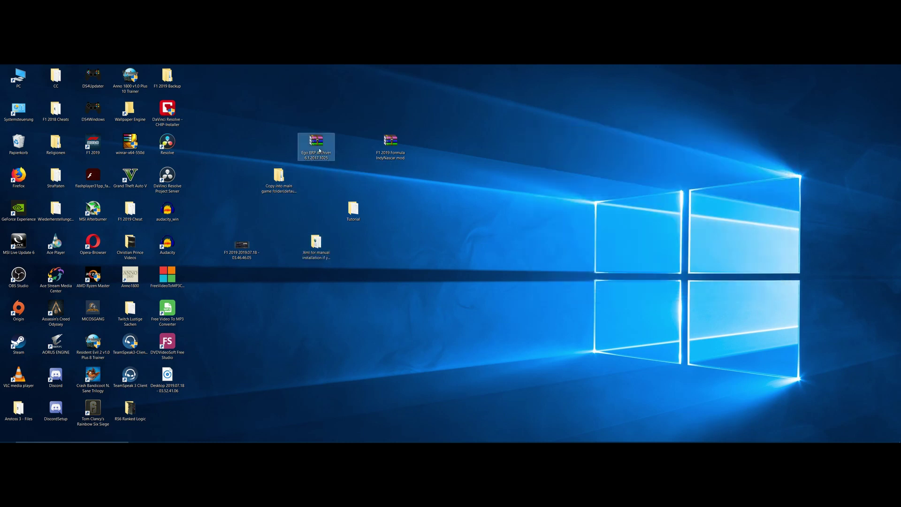
pyautogui.click(574, 153)
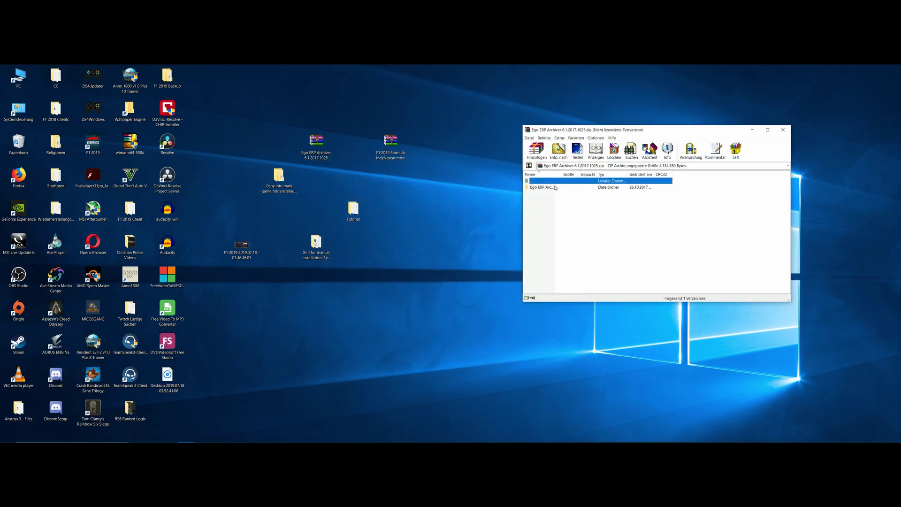
pyautogui.moveTo(554, 188); pyautogui.dragTo(421, 215)
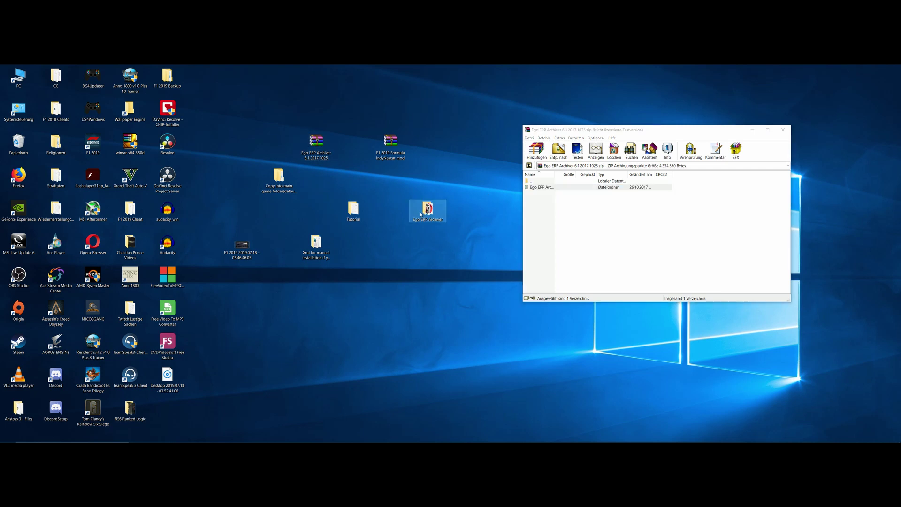
pyautogui.click(782, 130)
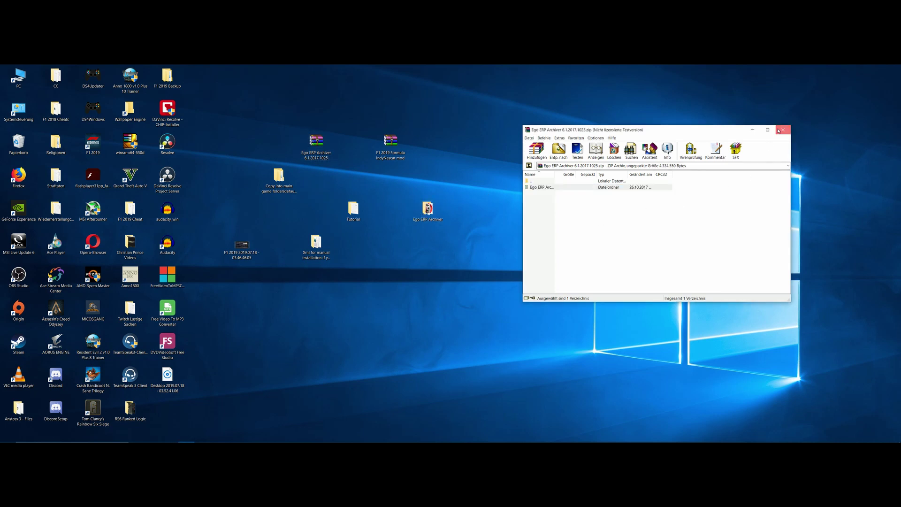
# - Rearrange the desktop so the two archives are stacked together and the extracted folders sit apart from them
pyautogui.moveTo(445, 214); pyautogui.dragTo(370, 248)
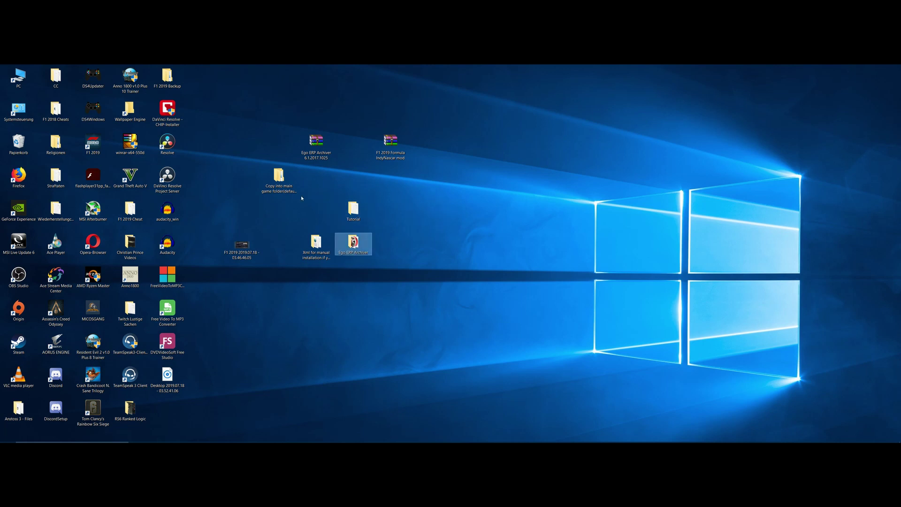
pyautogui.moveTo(279, 176); pyautogui.dragTo(316, 208)
pyautogui.moveTo(390, 143); pyautogui.dragTo(242, 110)
pyautogui.moveTo(317, 146); pyautogui.dragTo(243, 146)
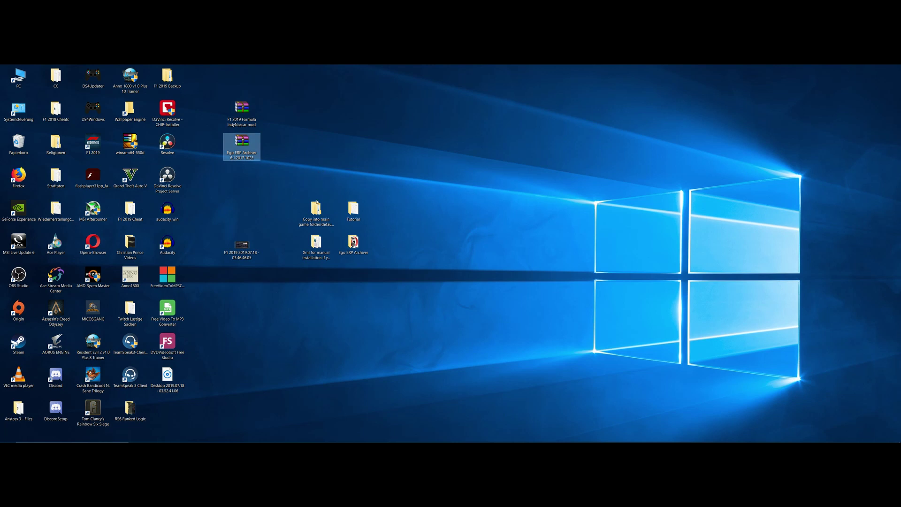
pyautogui.moveTo(318, 210); pyautogui.dragTo(320, 141)
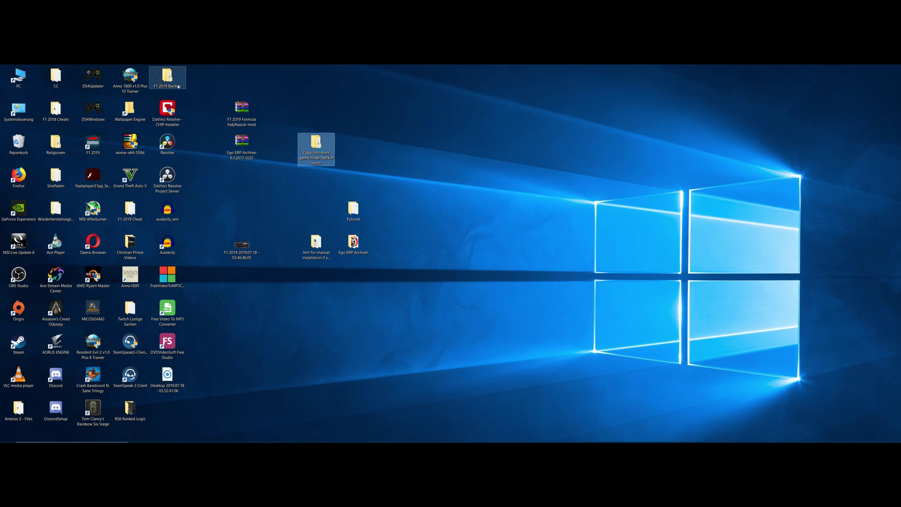
pyautogui.moveTo(169, 81)
pyautogui.moveTo(316, 241); pyautogui.dragTo(290, 189)
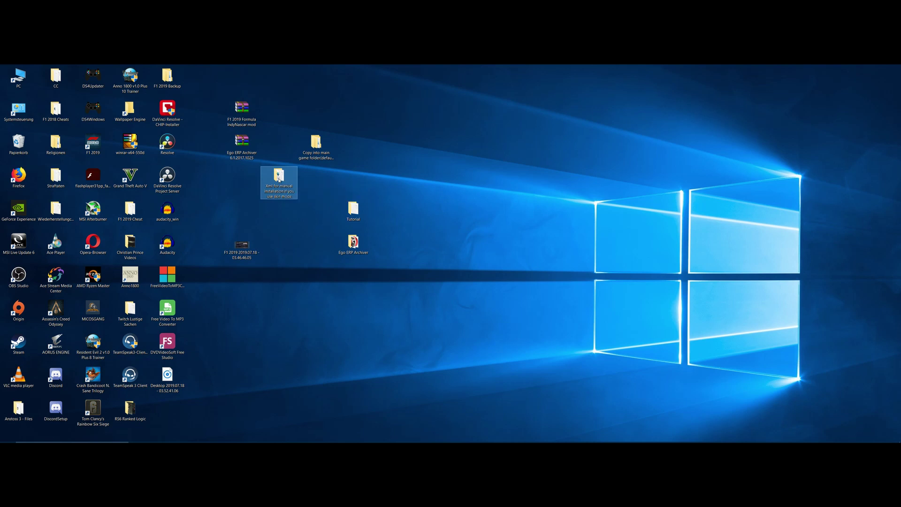
# - In the extracted "Copy into main game folder(default skins)" folder, open 2019_asset_groups, f1_2019_vehicle_package and its teams subfolder
pyautogui.doubleClick(315, 145)
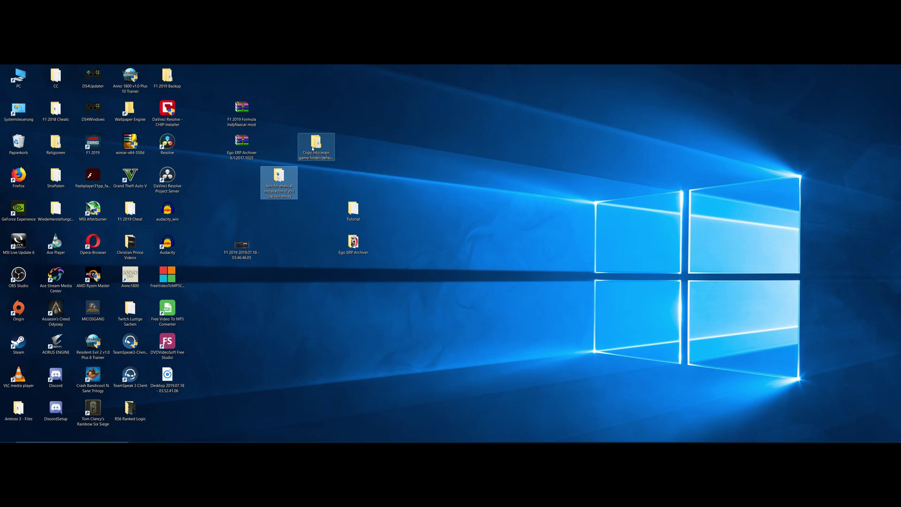
pyautogui.moveTo(635, 170); pyautogui.dragTo(600, 125)
pyautogui.doubleClick(564, 184)
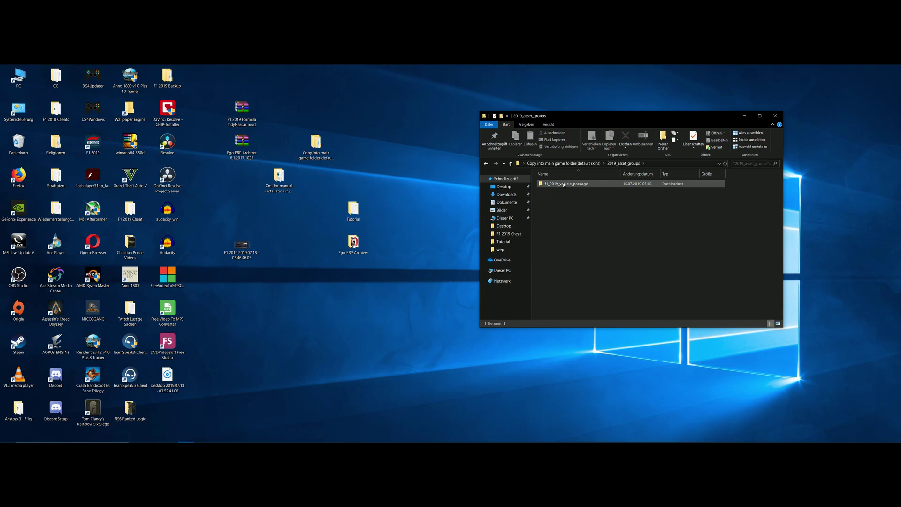
pyautogui.doubleClick(563, 184)
pyautogui.doubleClick(562, 183)
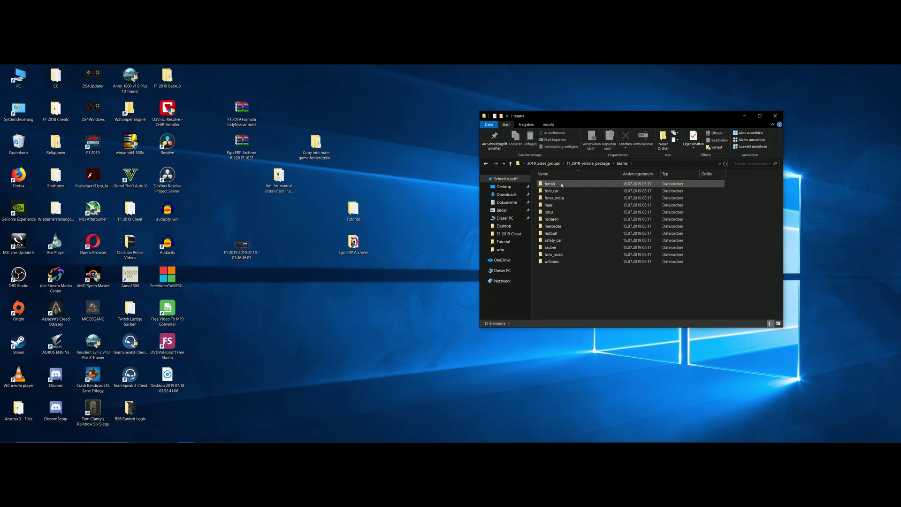
# - Move the mod's teams window aside and place the Tutorial and Ego ERP Archiver folders near the other extracted folders
pyautogui.moveTo(631, 125); pyautogui.dragTo(693, 122)
pyautogui.moveTo(353, 210); pyautogui.dragTo(315, 178)
pyautogui.moveTo(371, 248); pyautogui.dragTo(297, 215)
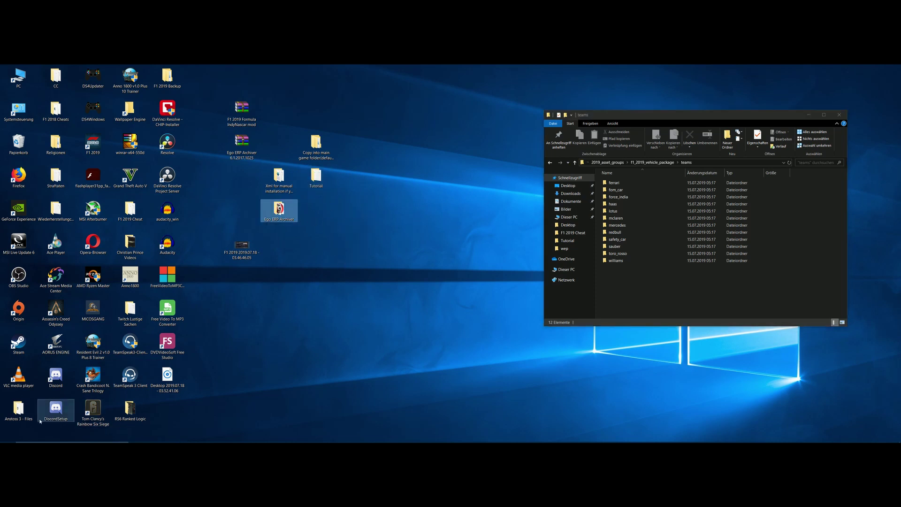
# - Open a second Explorer window beside the first and go to the Steam folder in Programme (x86) on drive C
pyautogui.doubleClick(18, 407)
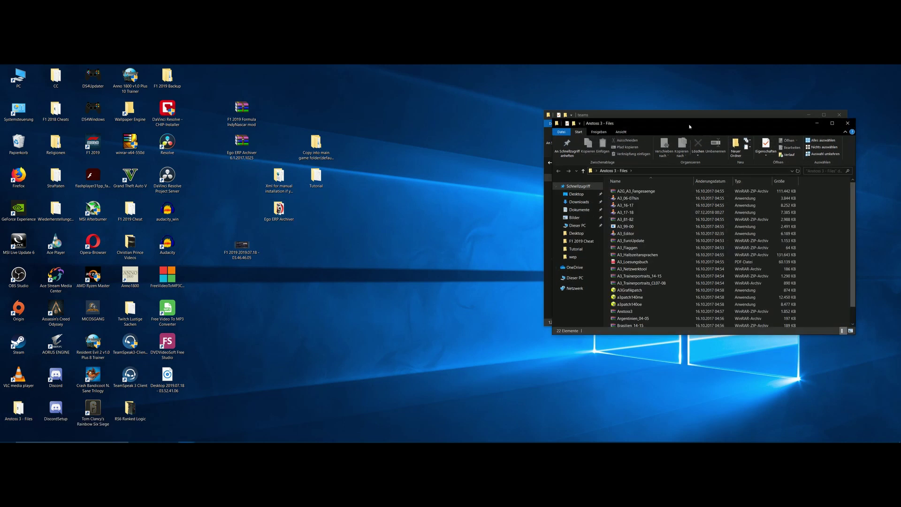
pyautogui.moveTo(690, 126); pyautogui.dragTo(336, 120)
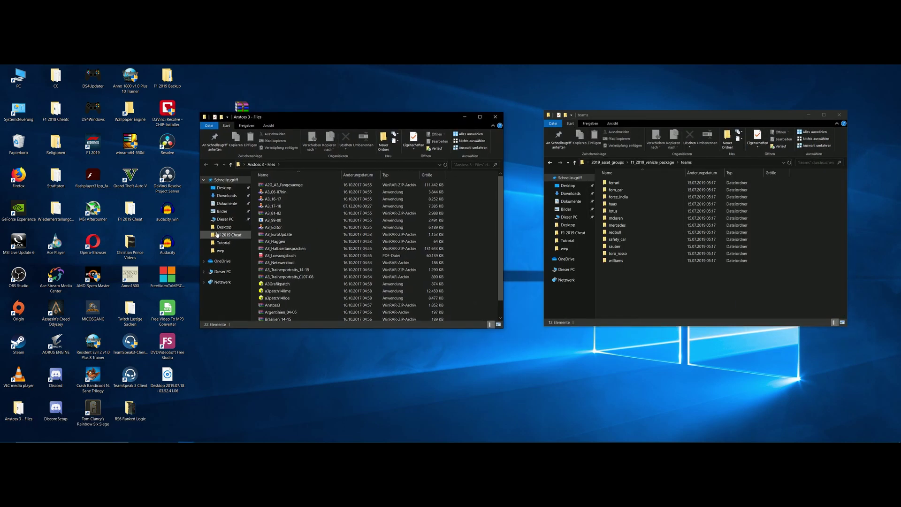
pyautogui.click(225, 220)
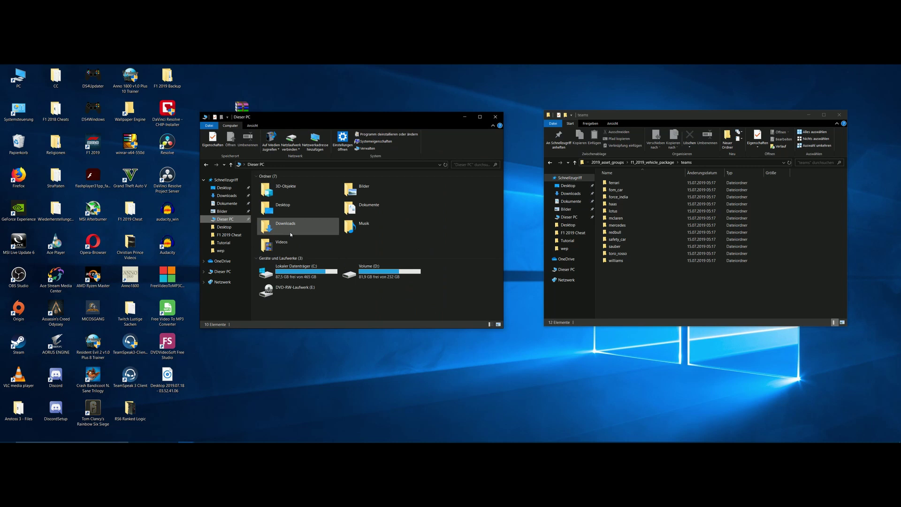
pyautogui.doubleClick(297, 266)
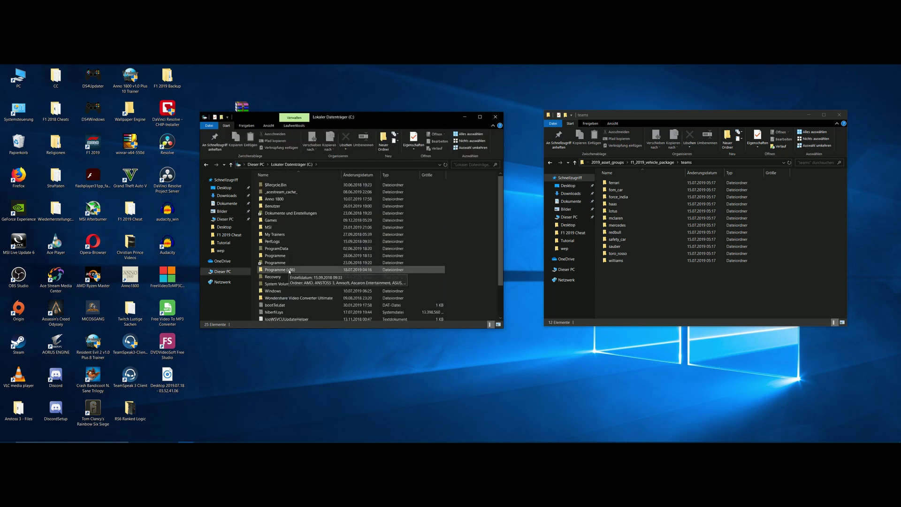
pyautogui.doubleClick(291, 271)
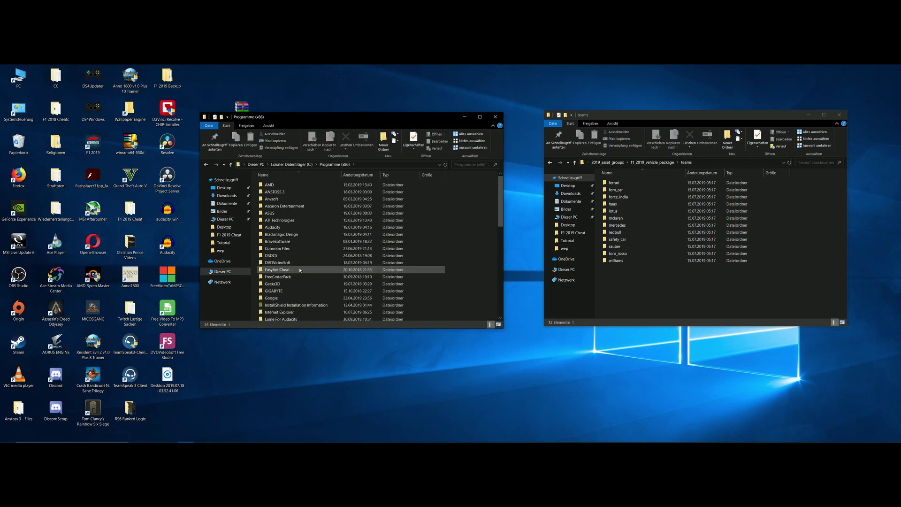
pyautogui.scroll(-5, 291, 211)
pyautogui.scroll(-3, 292, 212)
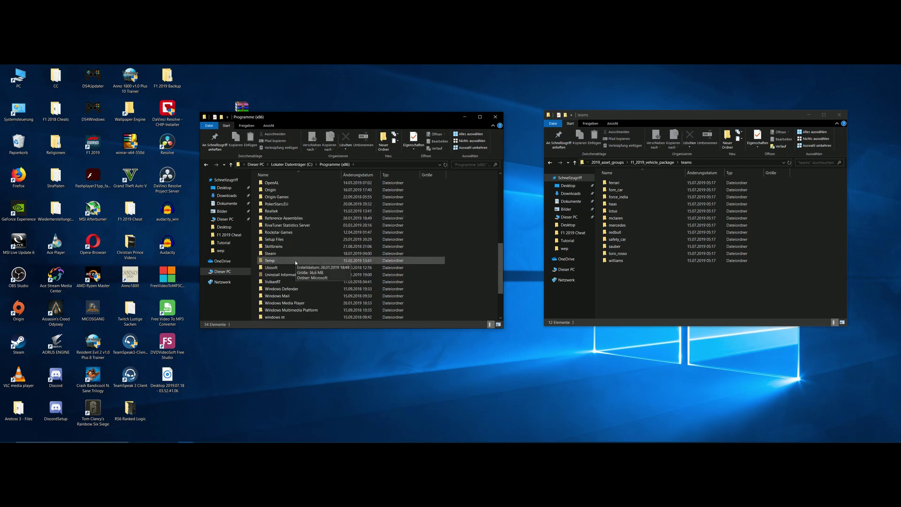
pyautogui.doubleClick(283, 254)
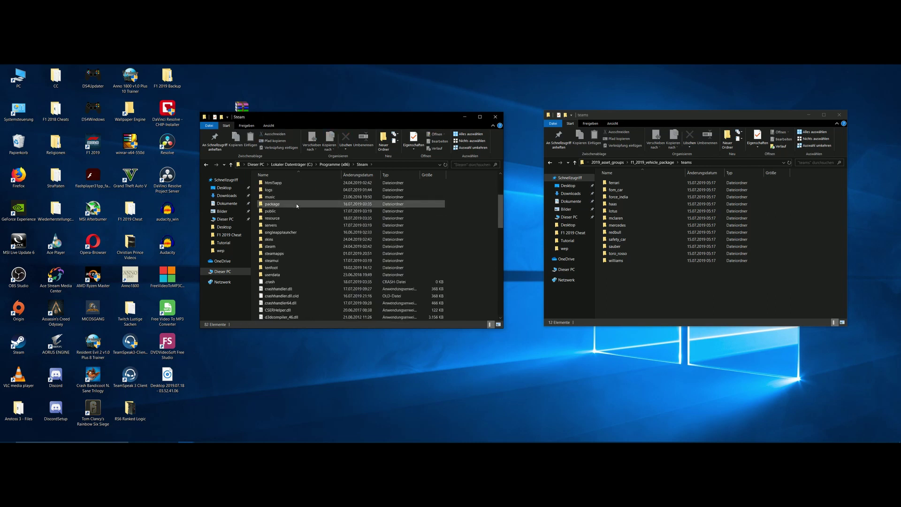
# - From the Steam folder, open steamapps, common and the F1 2019 game folder
pyautogui.scroll(-1, 283, 234)
pyautogui.click(283, 233)
pyautogui.doubleClick(283, 235)
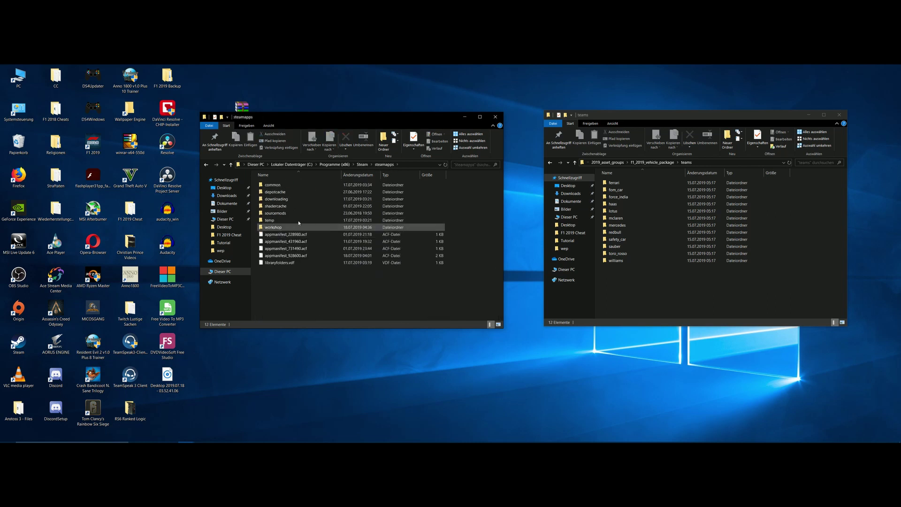
pyautogui.doubleClick(277, 186)
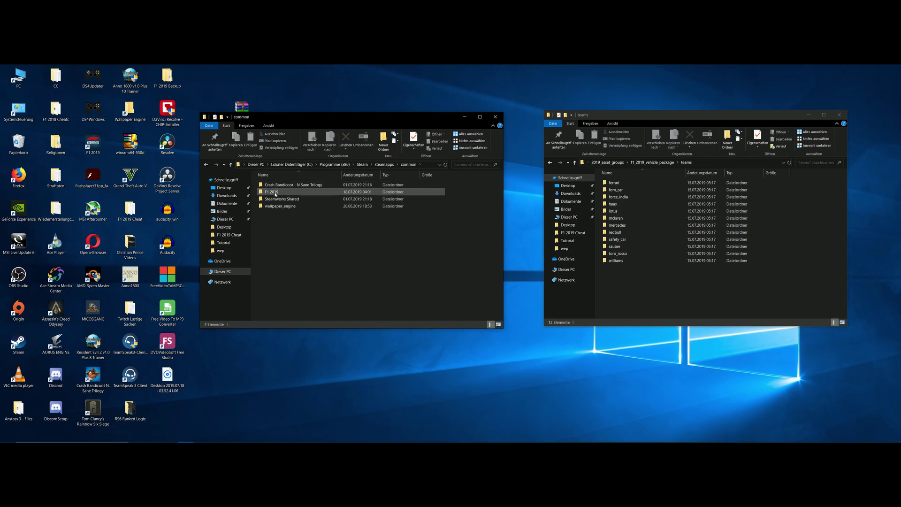
pyautogui.doubleClick(275, 193)
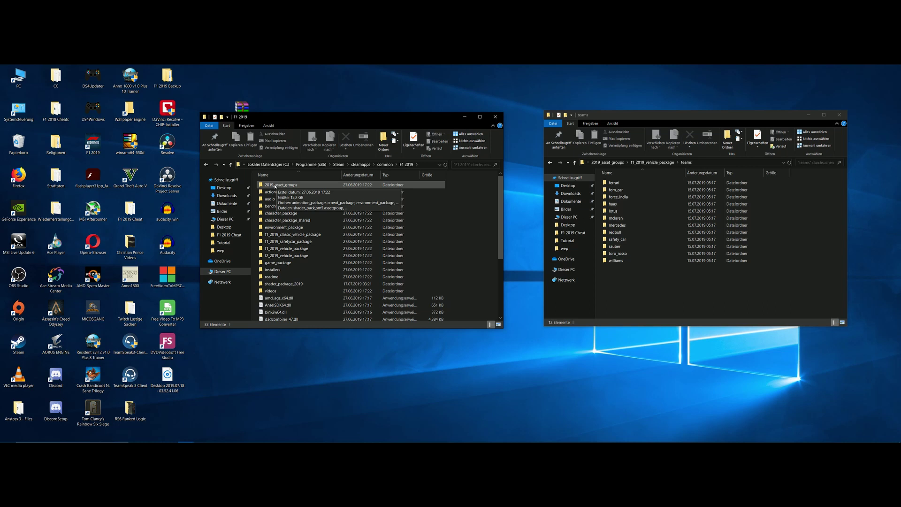
# - Within the F1 2019 game folder, open 2019_asset_groups, f1_2019_vehicle_package and teams
pyautogui.doubleClick(276, 186)
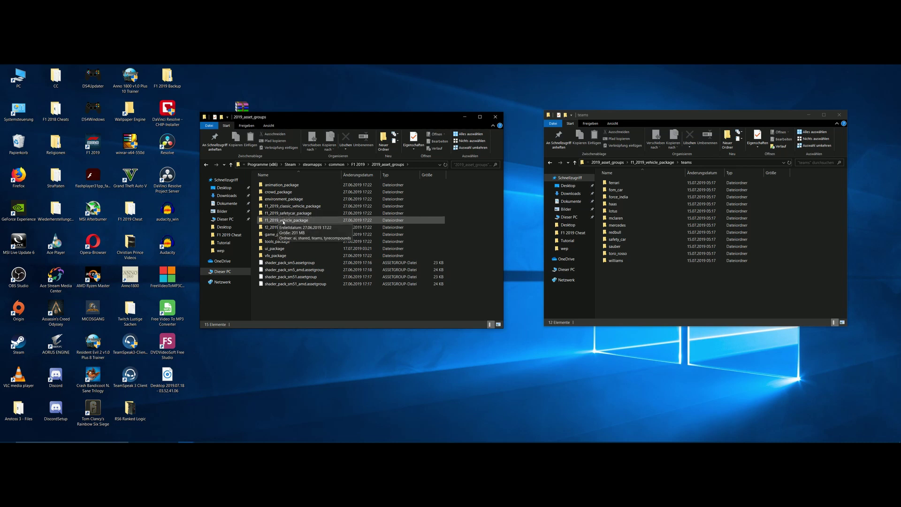
pyautogui.doubleClick(284, 221)
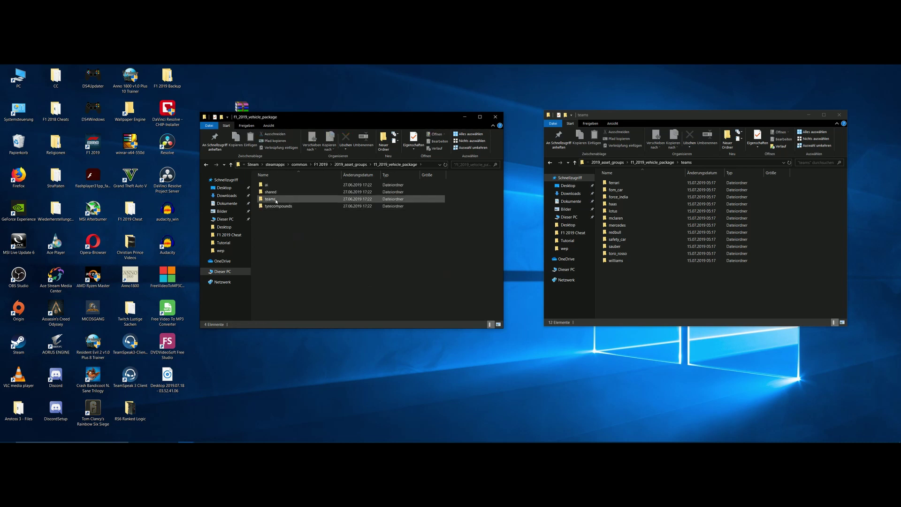
pyautogui.doubleClick(271, 199)
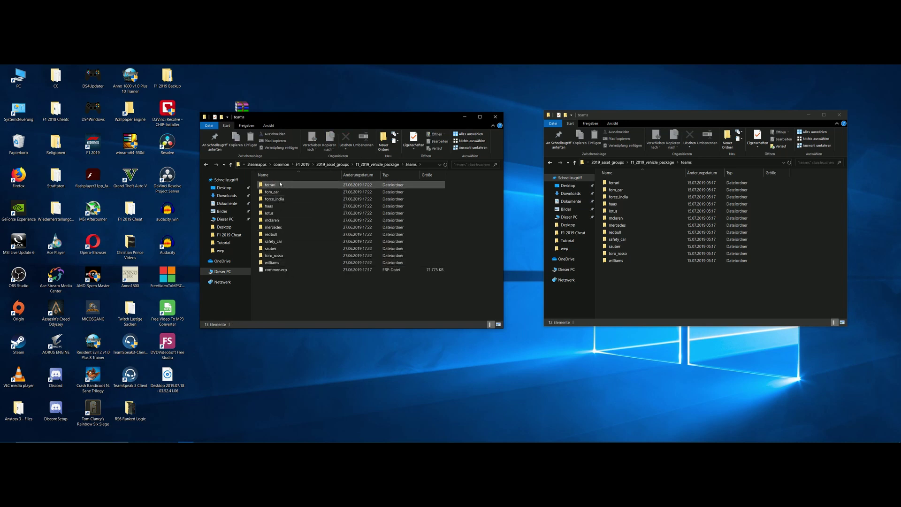
# - Move all the mod's team folders into the game's teams folder, replacing the existing files, and close the mod's window
pyautogui.moveTo(622, 298); pyautogui.dragTo(611, 182)
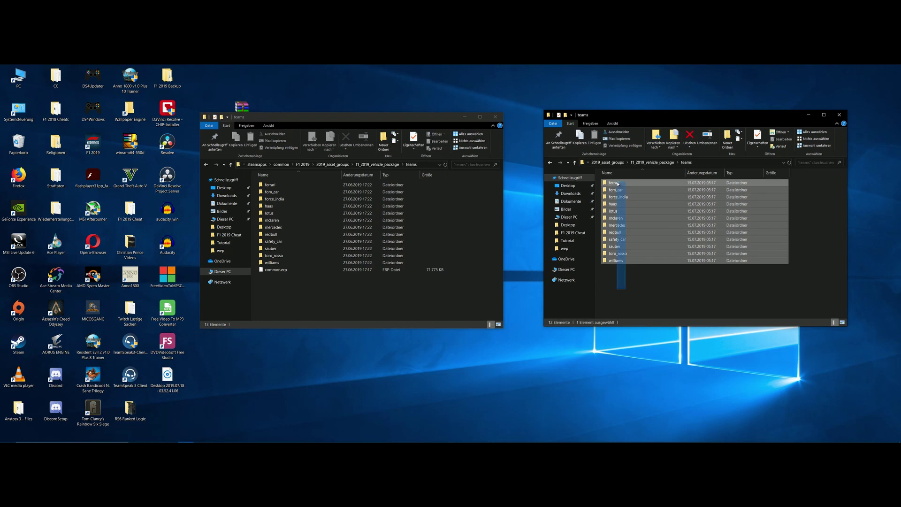
pyautogui.moveTo(614, 217); pyautogui.dragTo(401, 310)
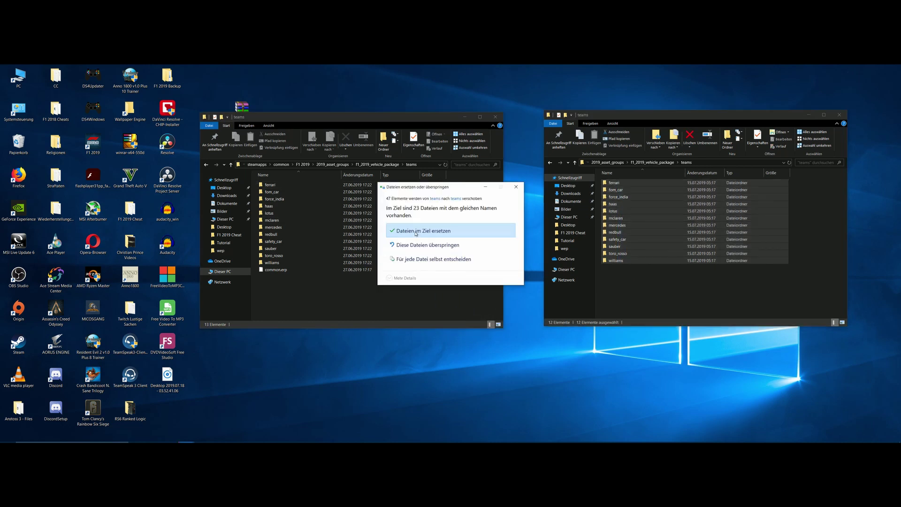
pyautogui.click(424, 231)
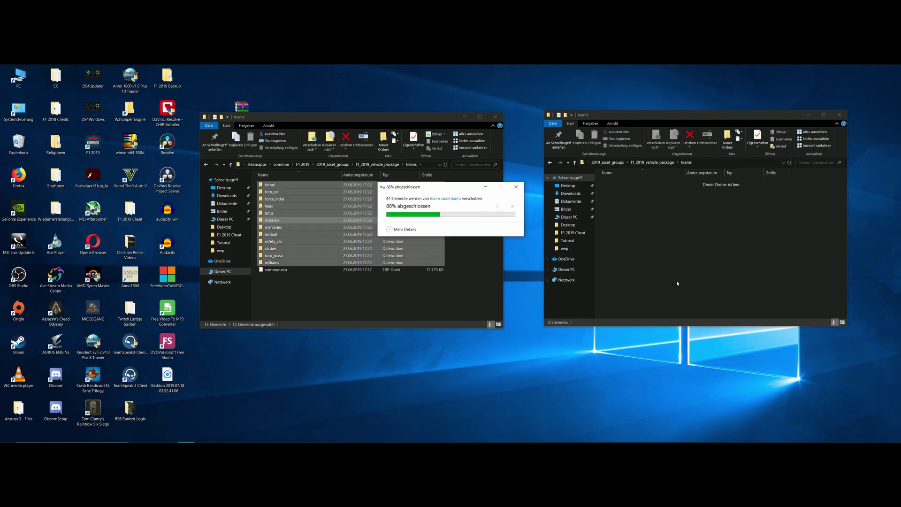
pyautogui.click(839, 114)
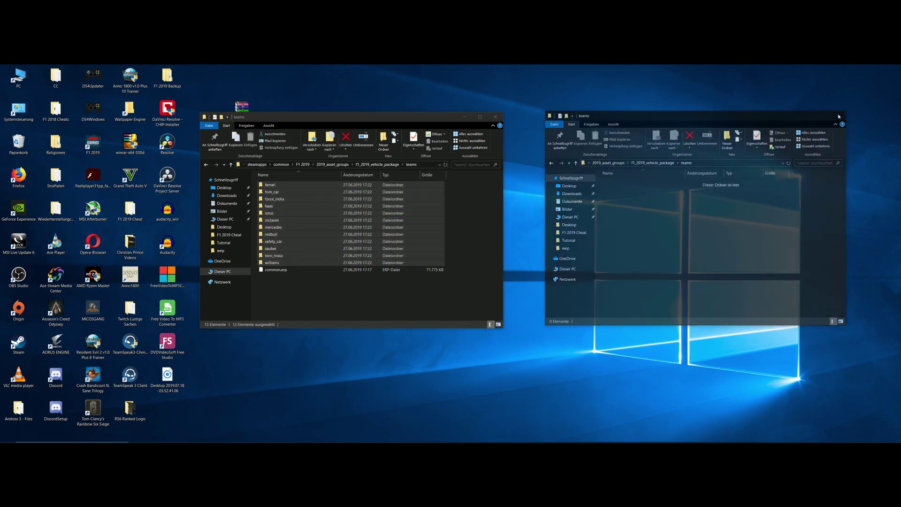
pyautogui.moveTo(386, 118); pyautogui.dragTo(628, 117)
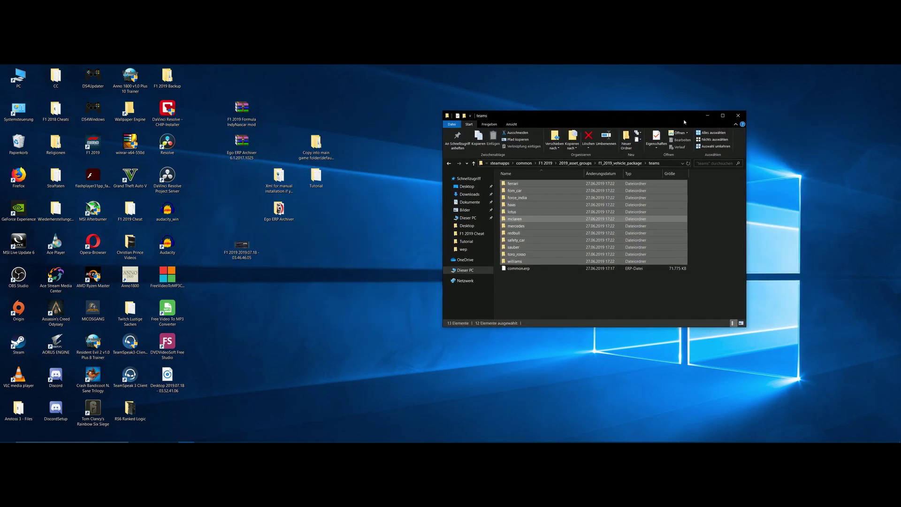
# - Close the game's teams folder window and space out the Tutorial, Xml for manual installation and screenshot icons on the desktop
pyautogui.click(738, 117)
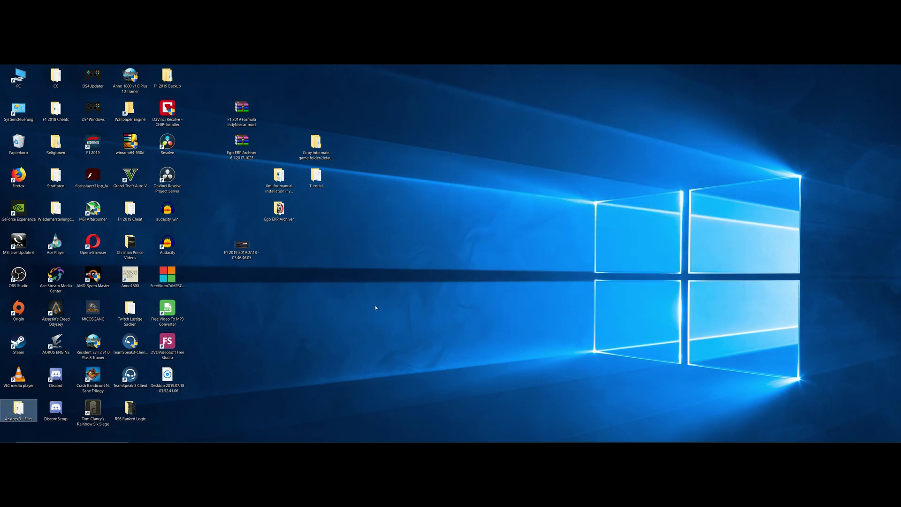
pyautogui.moveTo(316, 176); pyautogui.dragTo(474, 167)
pyautogui.moveTo(279, 178); pyautogui.dragTo(391, 178)
pyautogui.click(273, 216)
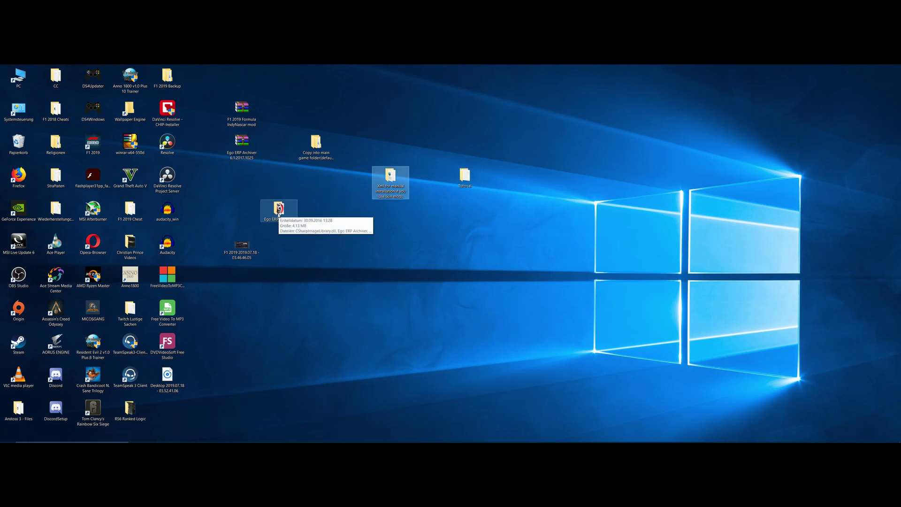
pyautogui.moveTo(241, 244); pyautogui.dragTo(212, 234)
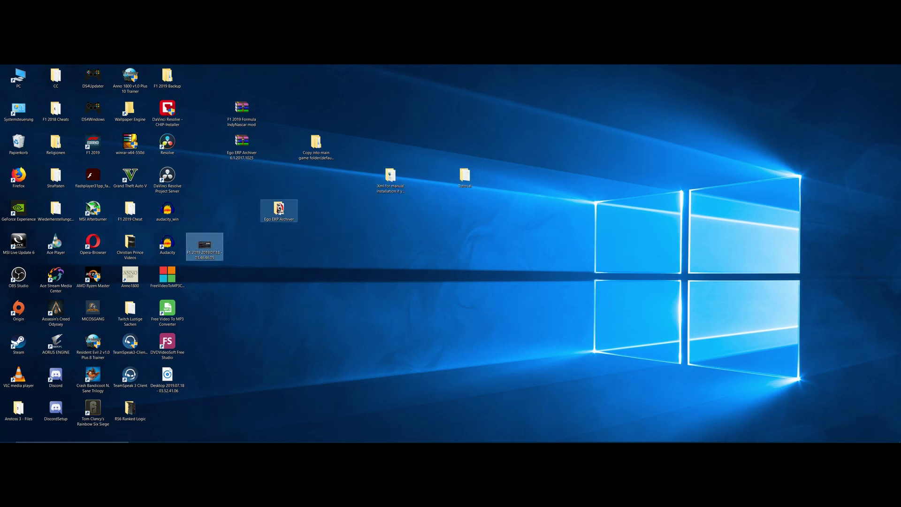
# - Launch Ego ERP Archiver from its desktop folder, close that folder's window and arrange the program beside the Xml folder icon
pyautogui.click(279, 210)
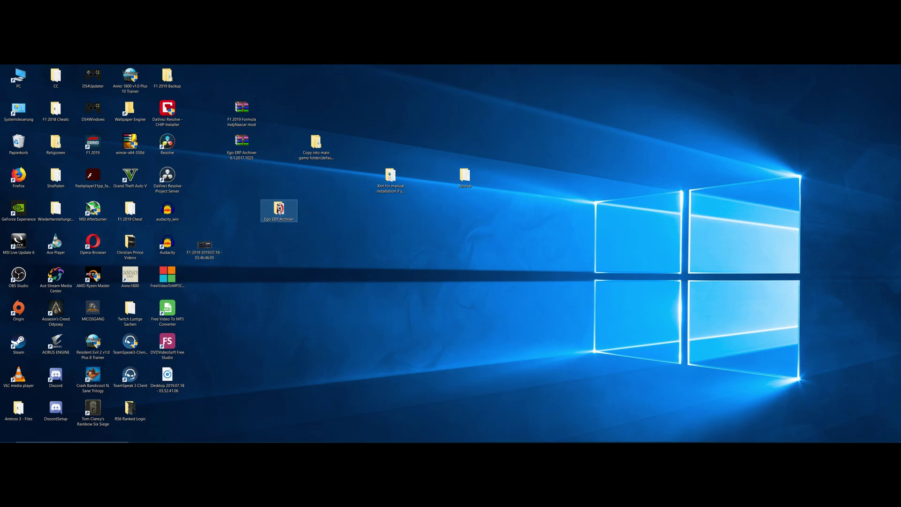
pyautogui.doubleClick(279, 210)
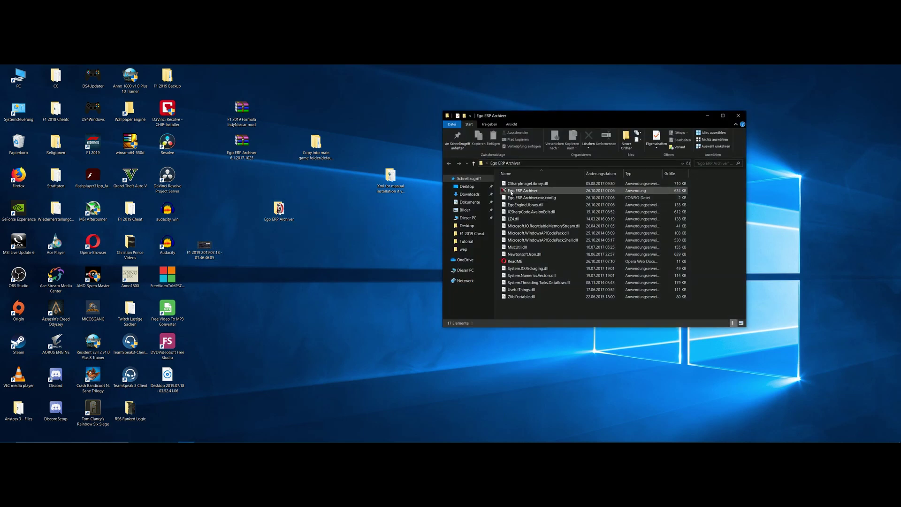
pyautogui.doubleClick(507, 191)
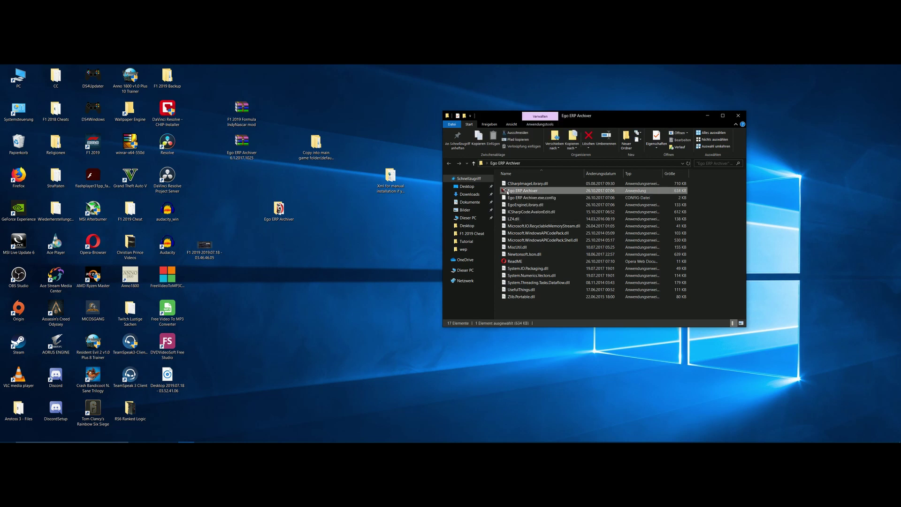
pyautogui.click(738, 115)
pyautogui.moveTo(237, 122); pyautogui.dragTo(585, 216)
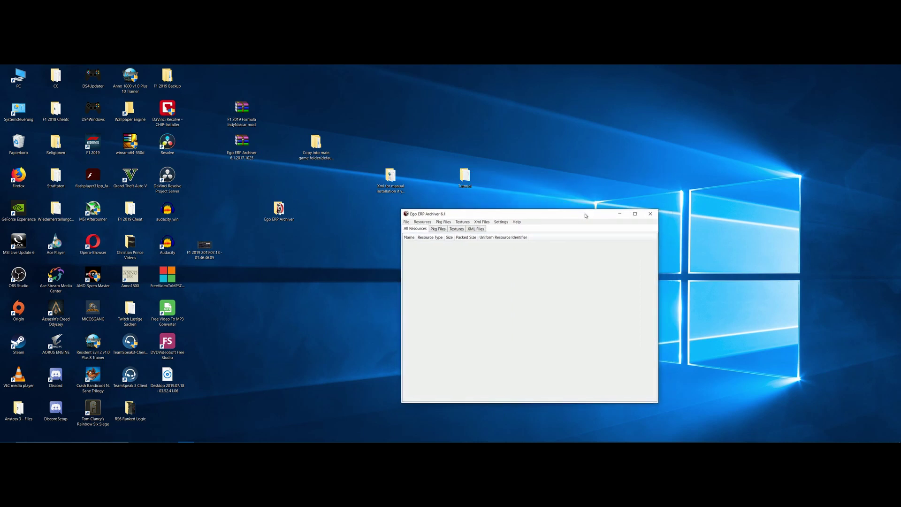
pyautogui.moveTo(391, 176); pyautogui.dragTo(354, 212)
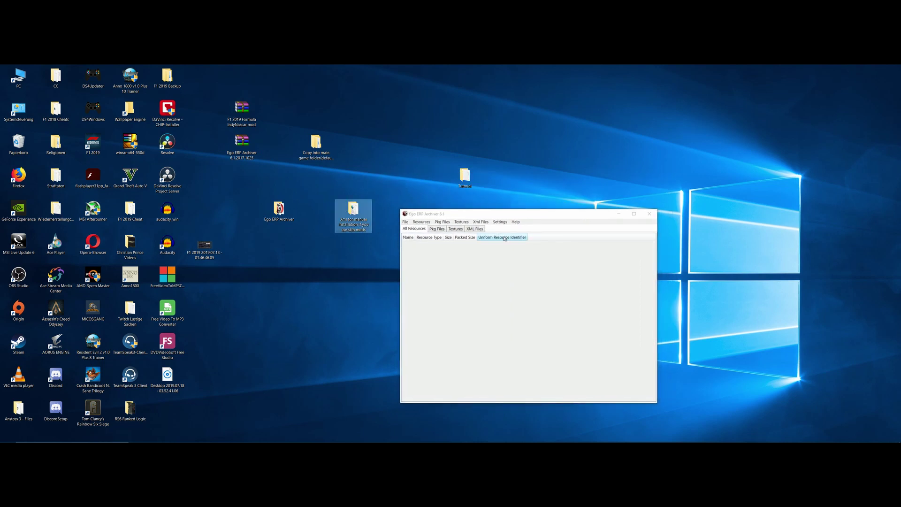
pyautogui.moveTo(517, 216); pyautogui.dragTo(581, 215)
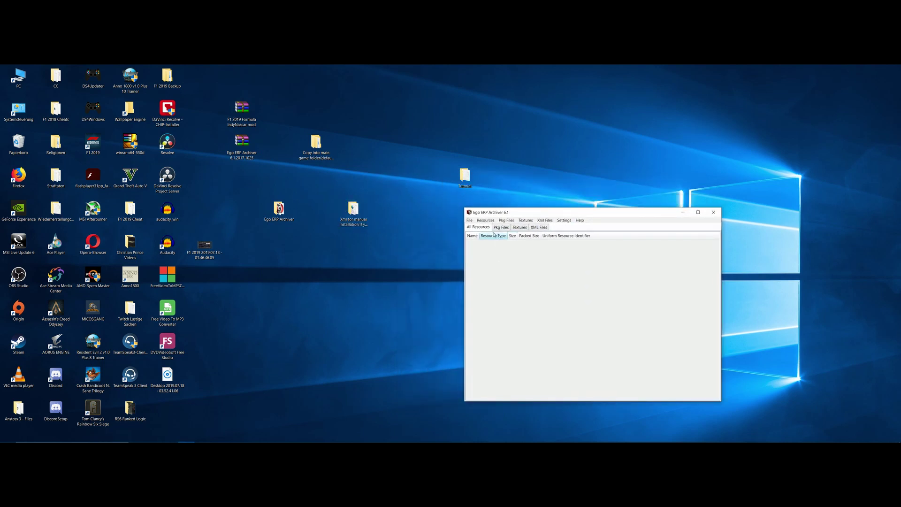
# - Start opening an ERP file in the archiver and browse to the Steam folder in Programme (x86) on drive C
pyautogui.click(469, 221)
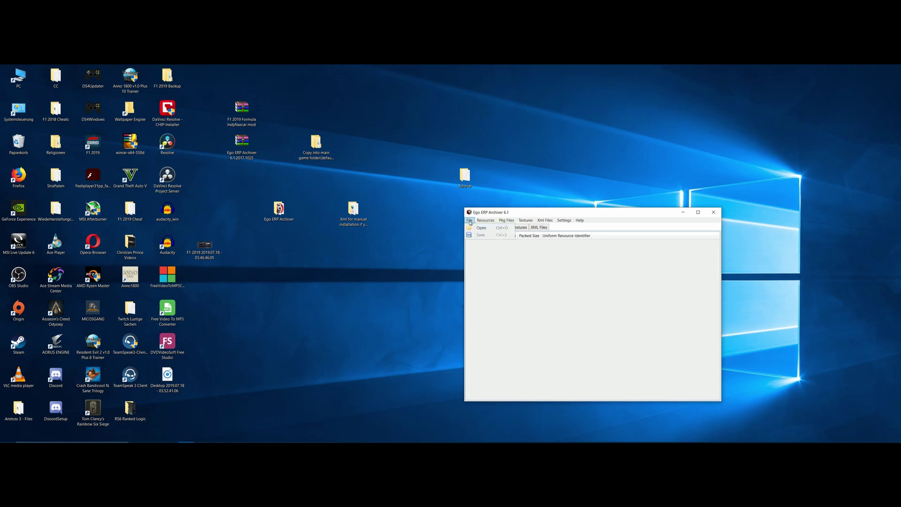
pyautogui.click(482, 228)
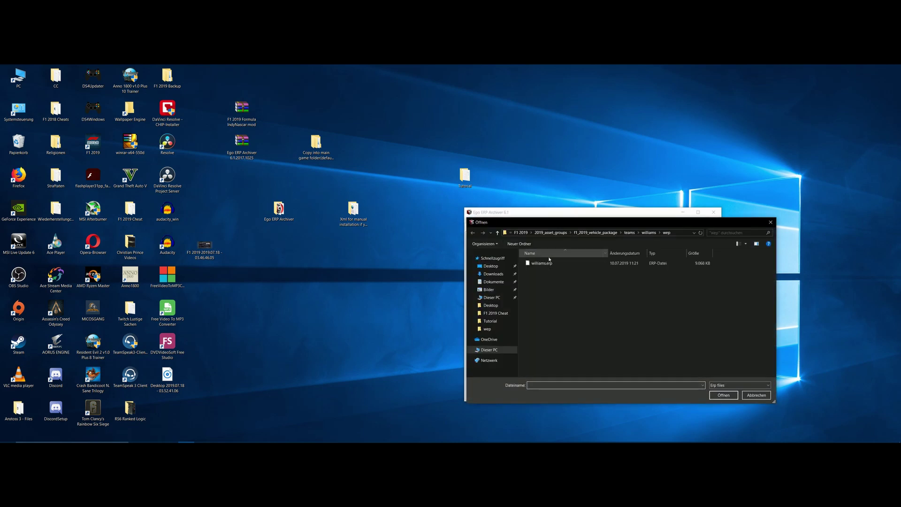
pyautogui.click(493, 298)
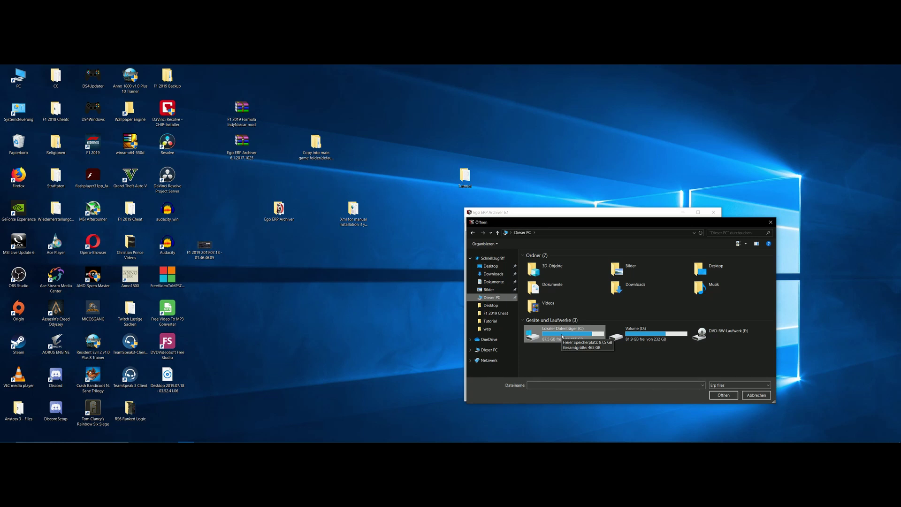
pyautogui.doubleClick(562, 336)
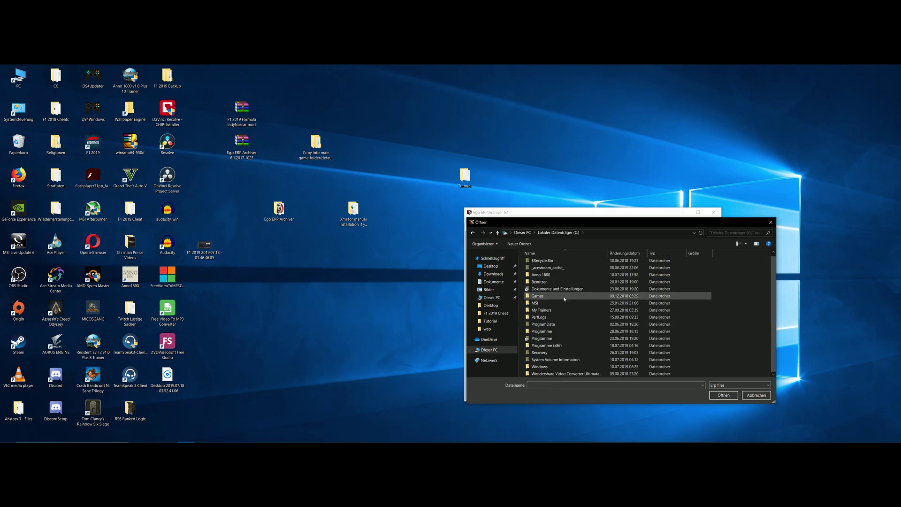
pyautogui.doubleClick(558, 346)
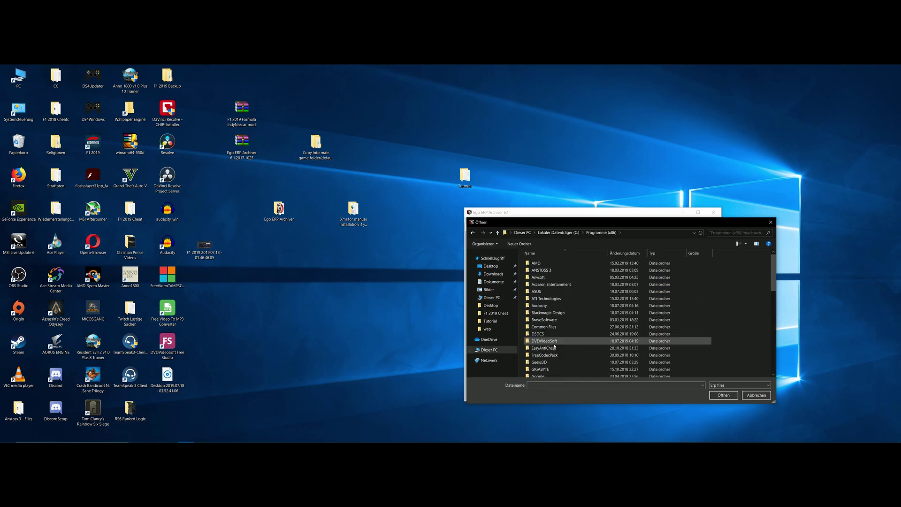
pyautogui.scroll(-3, 557, 323)
pyautogui.scroll(-5, 557, 323)
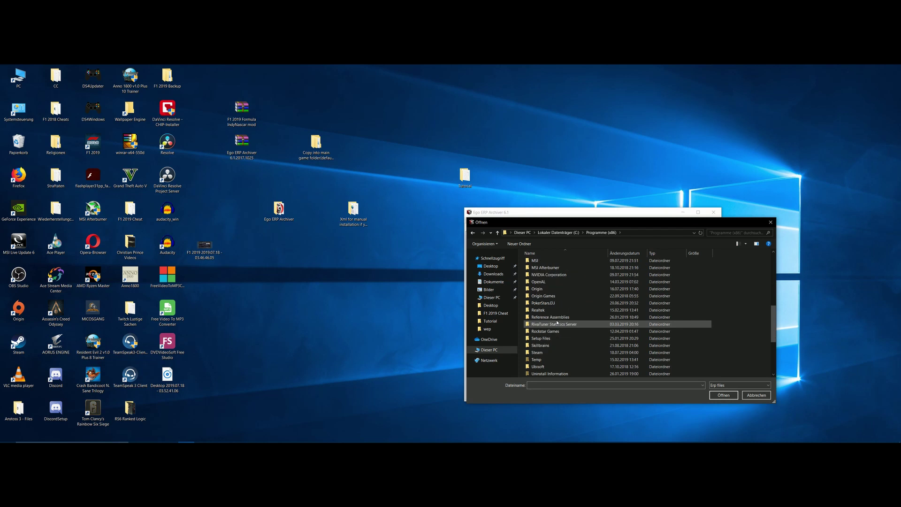
pyautogui.scroll(-2, 545, 352)
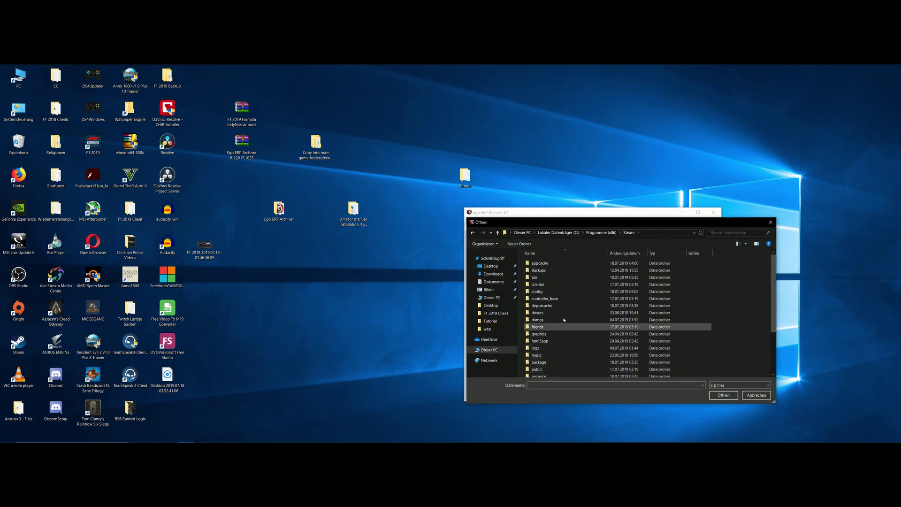
pyautogui.doubleClick(563, 317)
# - In the file dialog, go through steamapps and common into the F1 2019 game folder
pyautogui.doubleClick(550, 352)
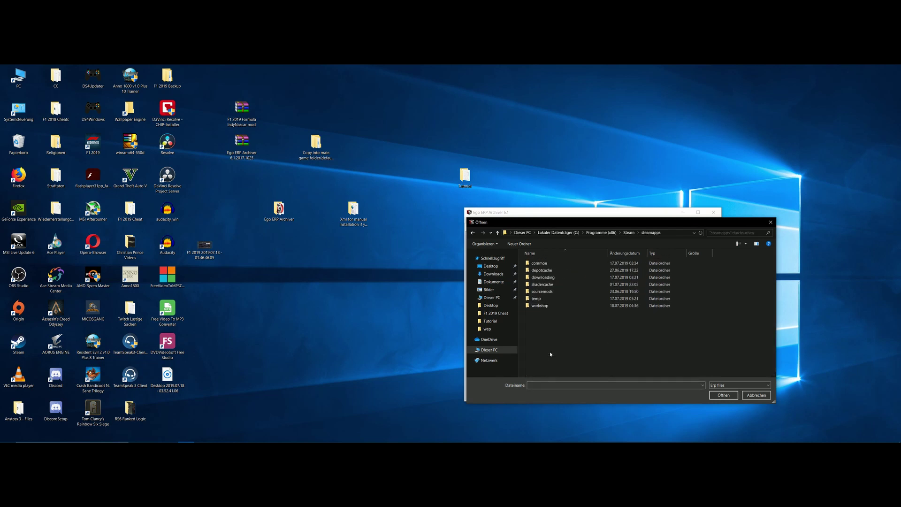
pyautogui.moveTo(618, 221); pyautogui.dragTo(389, 203)
pyautogui.doubleClick(310, 244)
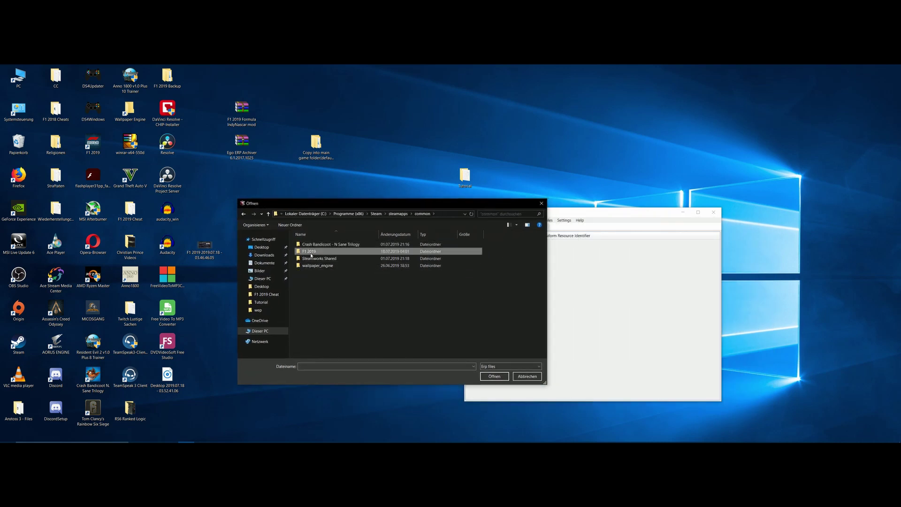
pyautogui.doubleClick(311, 255)
# - Browse from 2019_asset_groups through f1_2019_vehicle_package, teams and williams to the wep folder
pyautogui.doubleClick(315, 244)
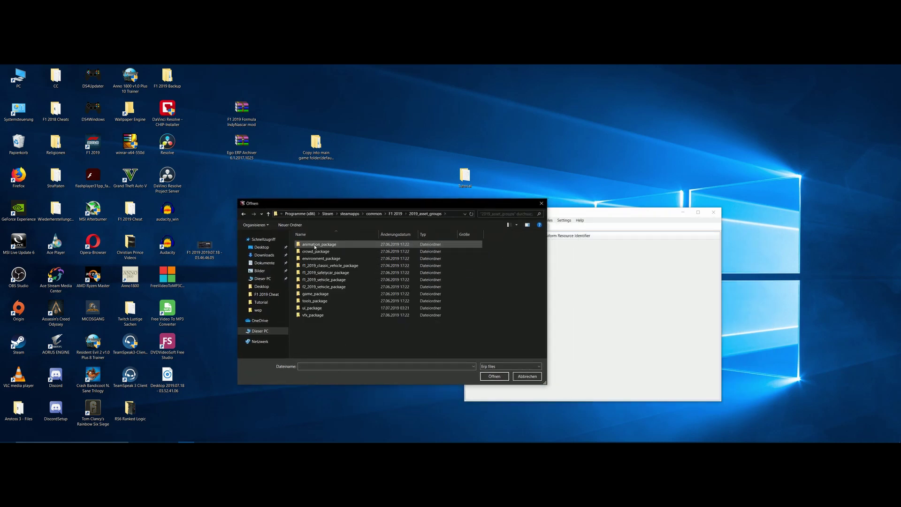
pyautogui.doubleClick(320, 281)
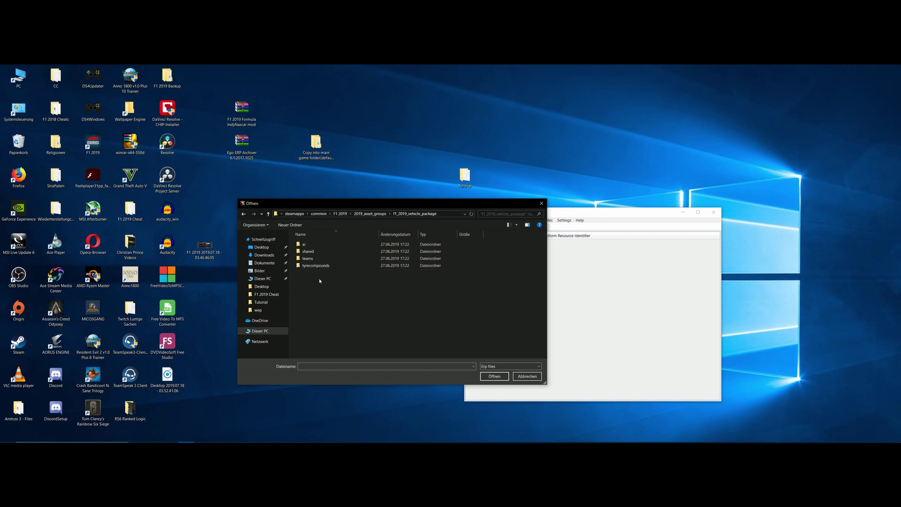
pyautogui.doubleClick(309, 258)
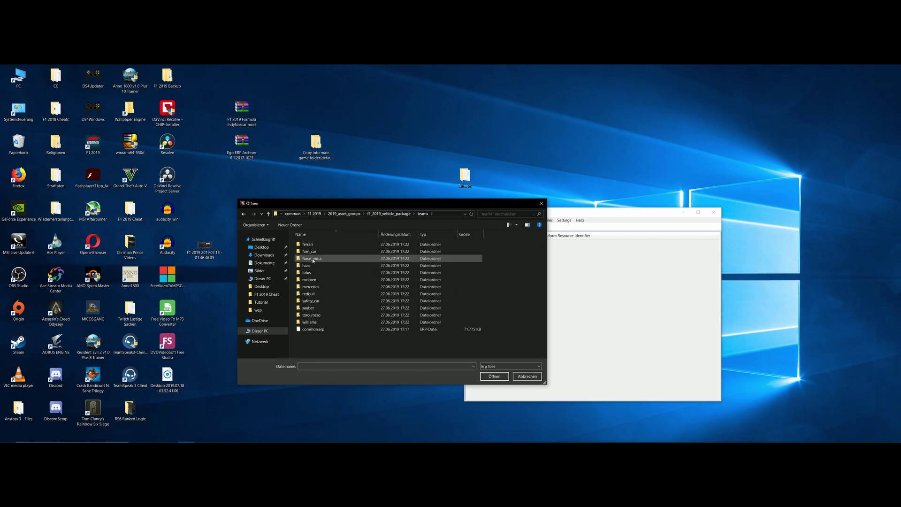
pyautogui.doubleClick(309, 323)
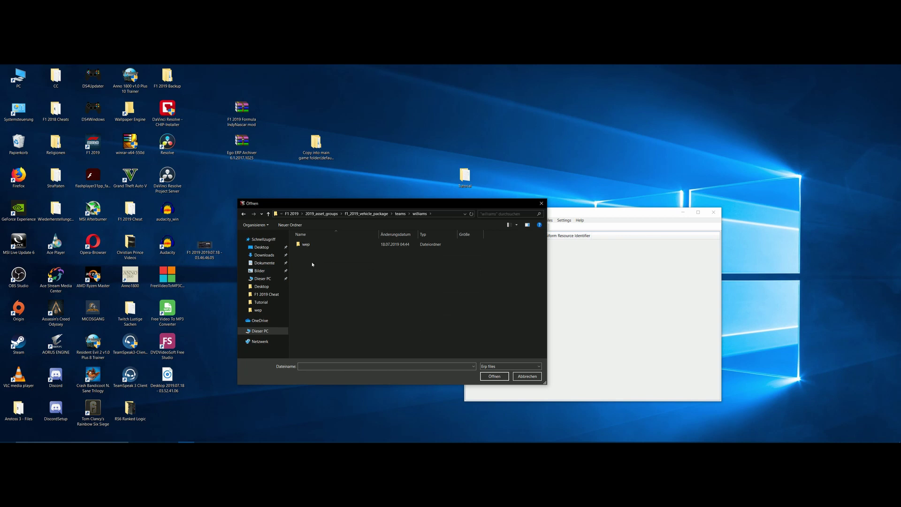
pyautogui.doubleClick(305, 244)
# - Load williams.erp from the wep folder into the archiver
pyautogui.moveTo(360, 207); pyautogui.dragTo(242, 180)
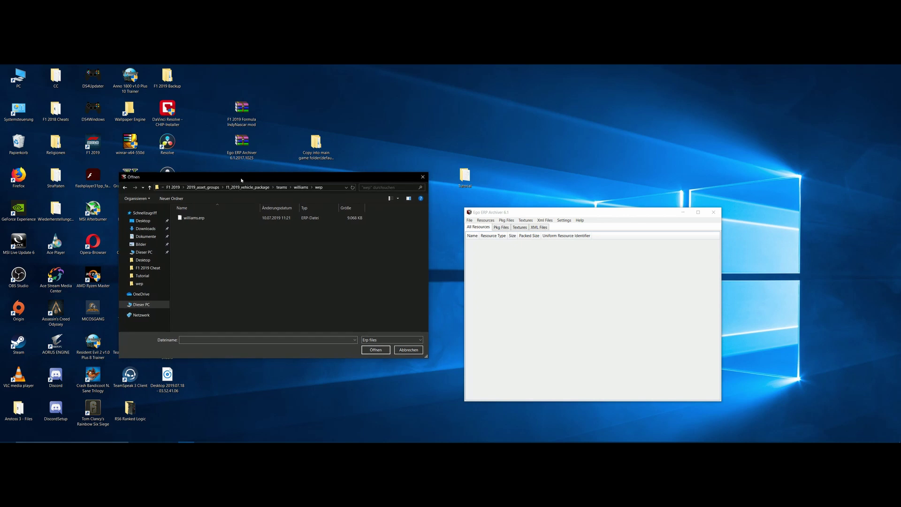
pyautogui.click(559, 214)
pyautogui.click(204, 220)
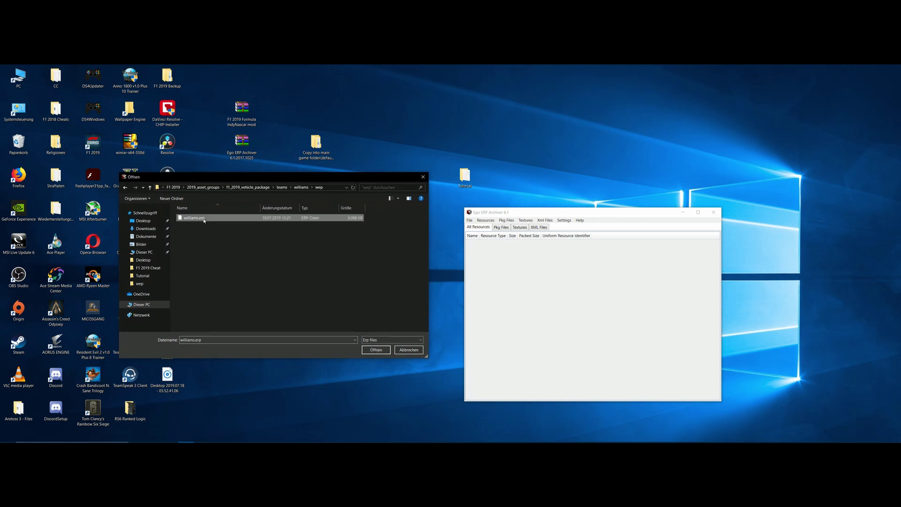
pyautogui.click(370, 350)
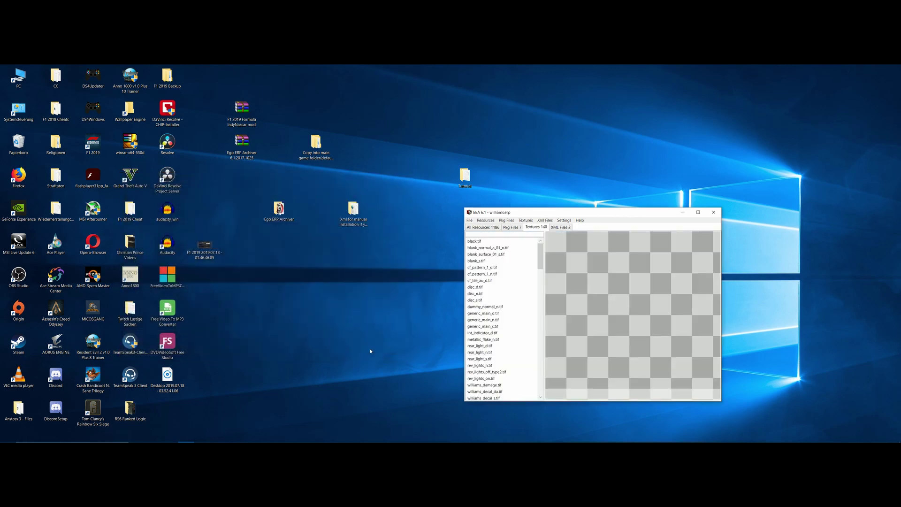
# - Place the archiver window aside and open the desktop folder "Xml for manual installation if you use skin mods" next to it
pyautogui.moveTo(580, 212); pyautogui.dragTo(627, 179)
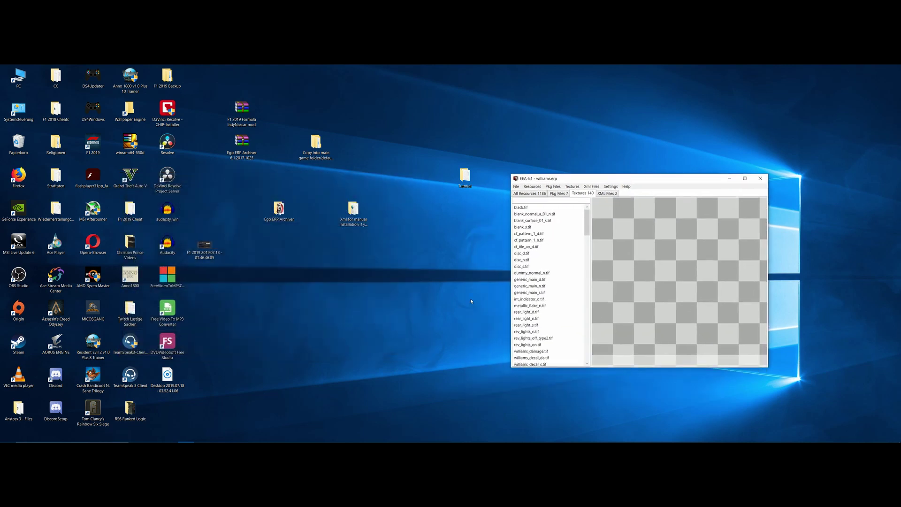
pyautogui.doubleClick(353, 208)
pyautogui.moveTo(585, 120); pyautogui.dragTo(285, 171)
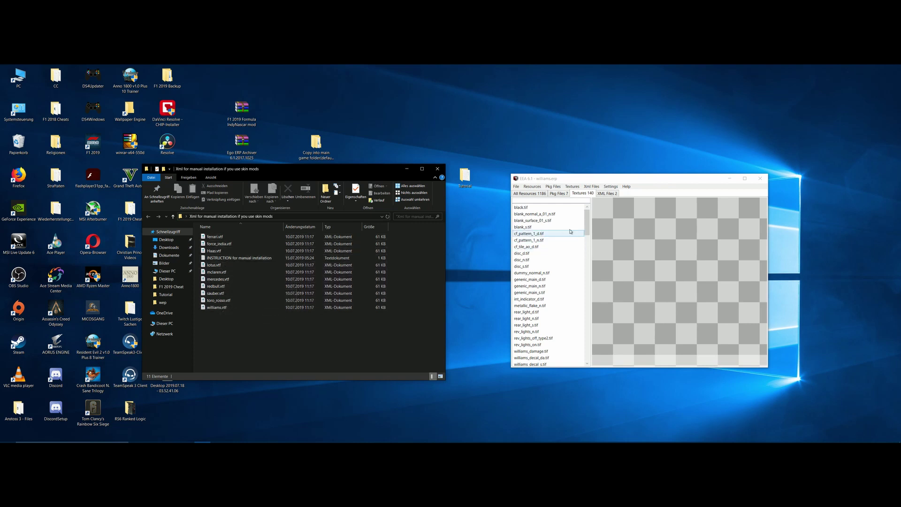
# - Select williams.vtf among the archive's XML files and look through its contents
pyautogui.click(603, 194)
pyautogui.click(521, 216)
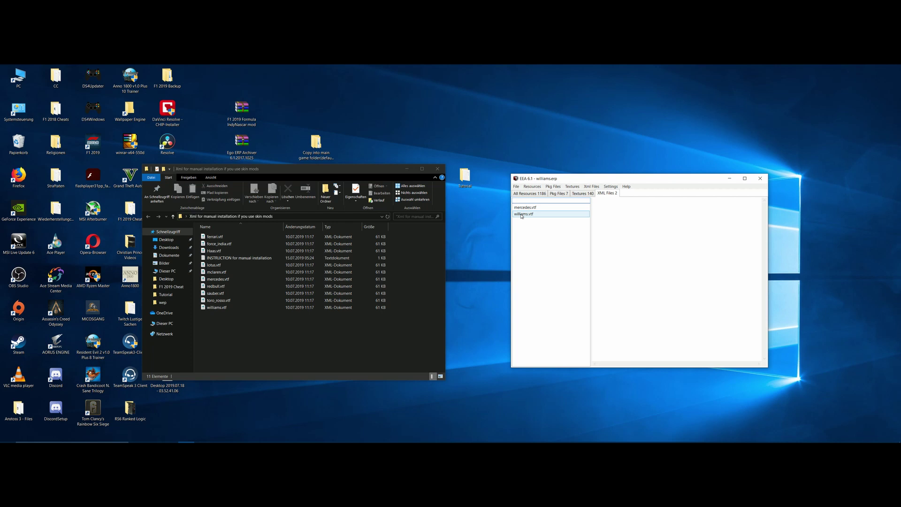
pyautogui.click(523, 201)
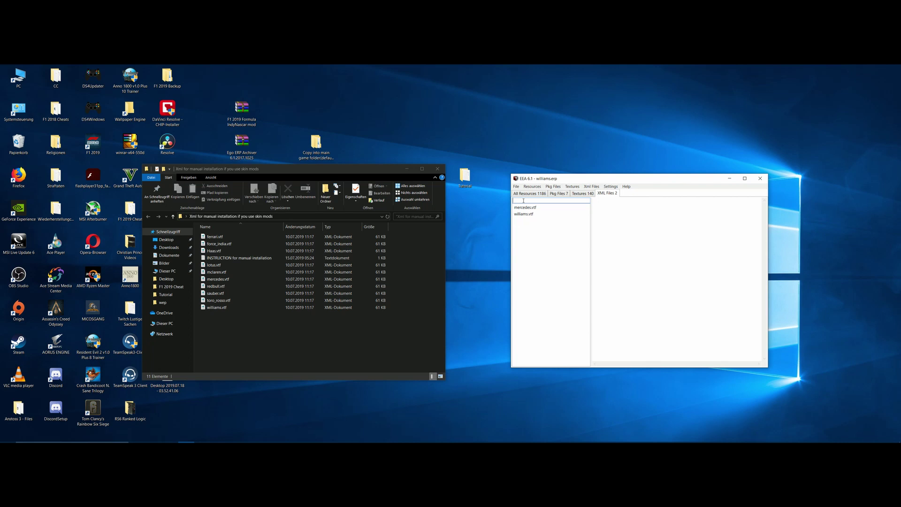
pyautogui.click(532, 215)
pyautogui.click(533, 215)
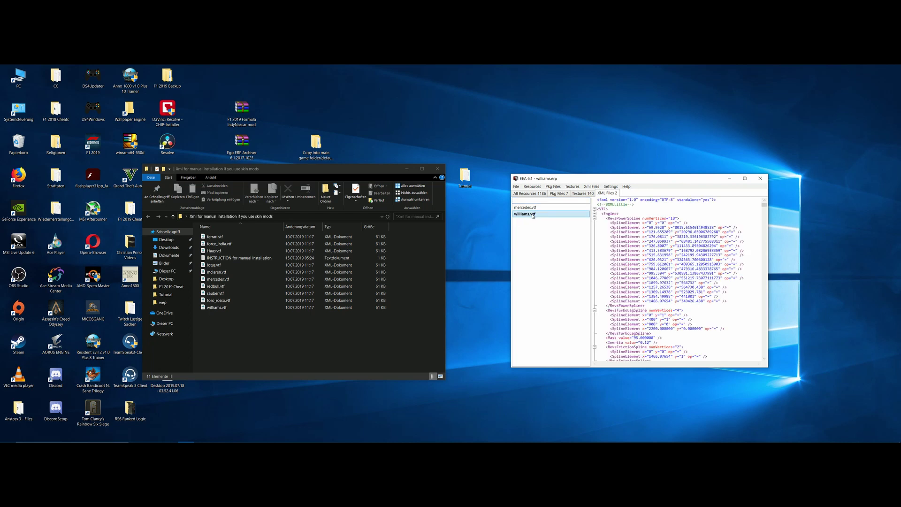
pyautogui.scroll(-10, 604, 260)
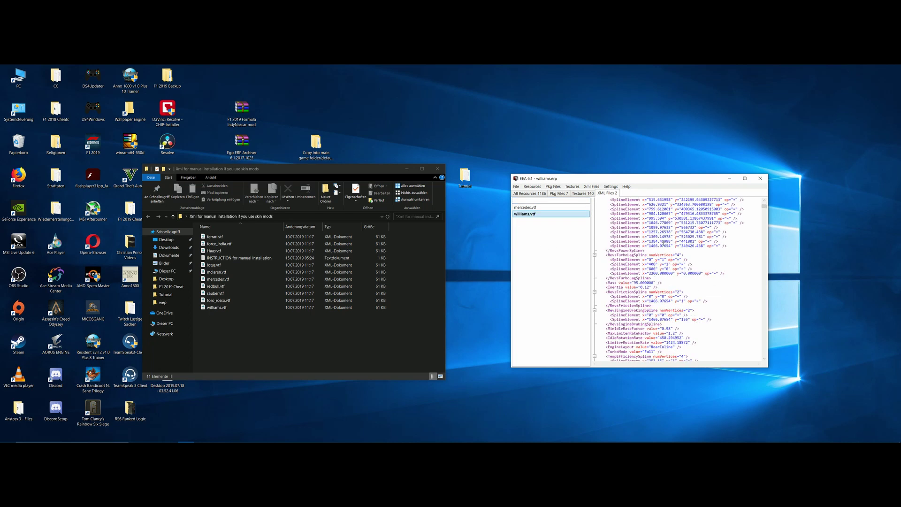
pyautogui.scroll(10, 605, 253)
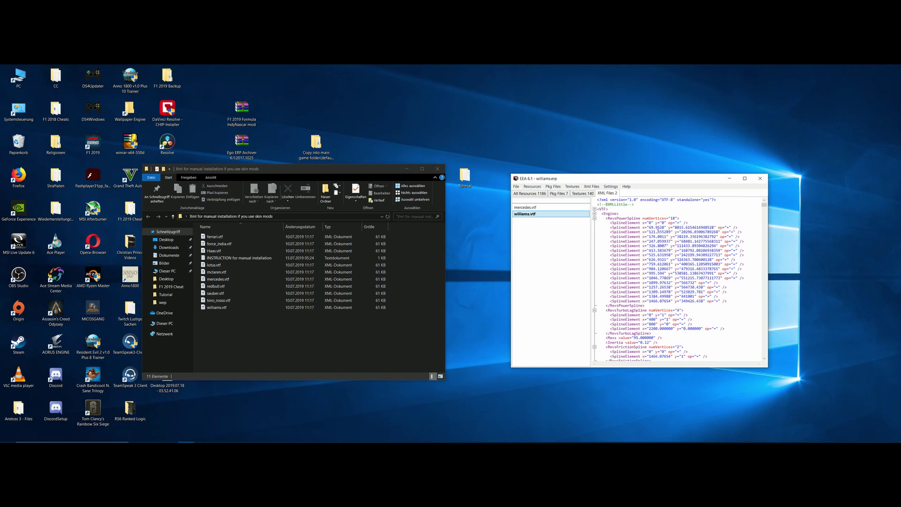
# - Start importing an XML file, switch the file selection to the Desktop folder and close the separate Explorer window
pyautogui.click(594, 187)
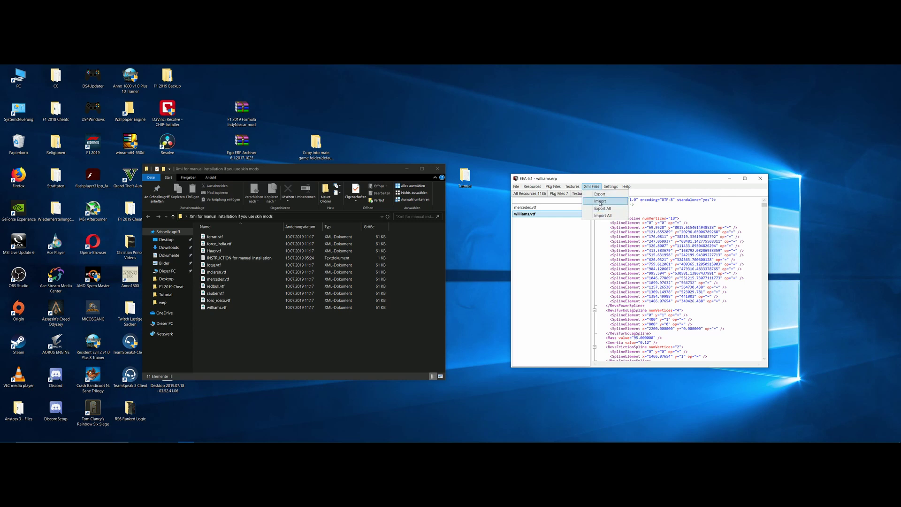
pyautogui.click(601, 202)
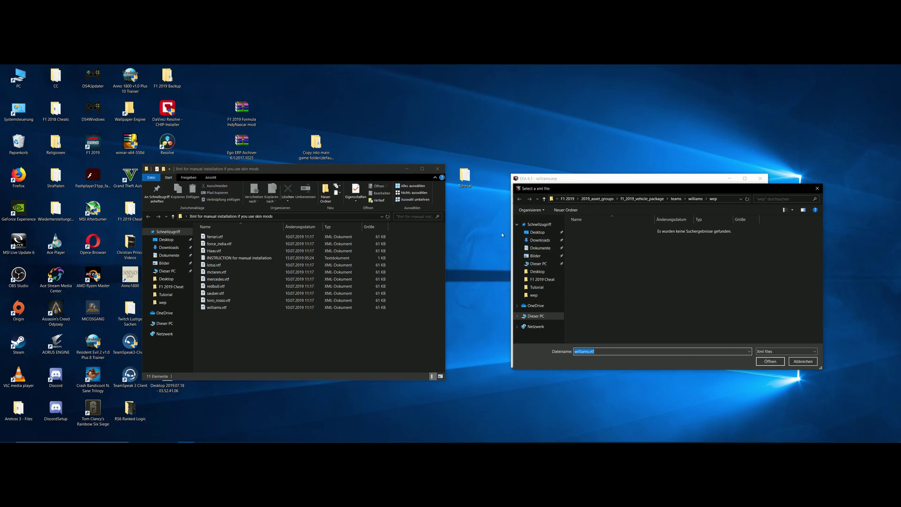
pyautogui.moveTo(357, 171); pyautogui.dragTo(370, 189)
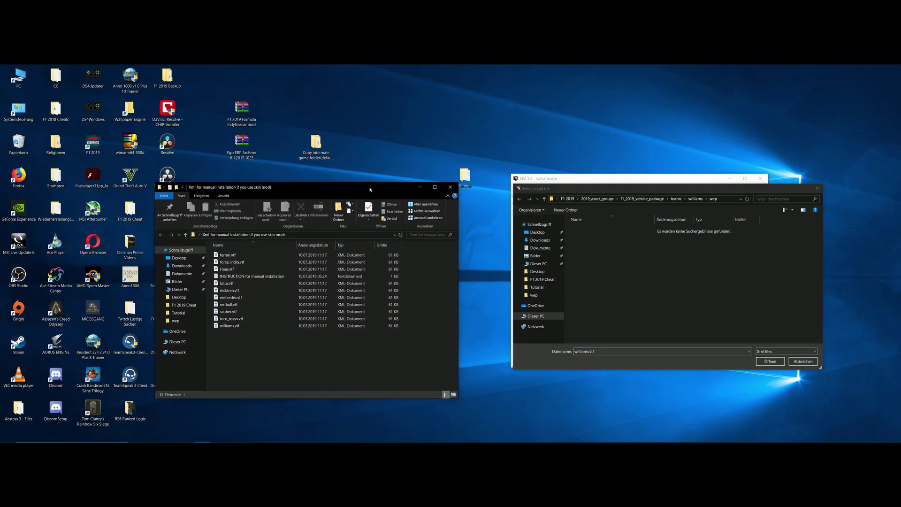
pyautogui.click(537, 232)
pyautogui.scroll(-2, 666, 263)
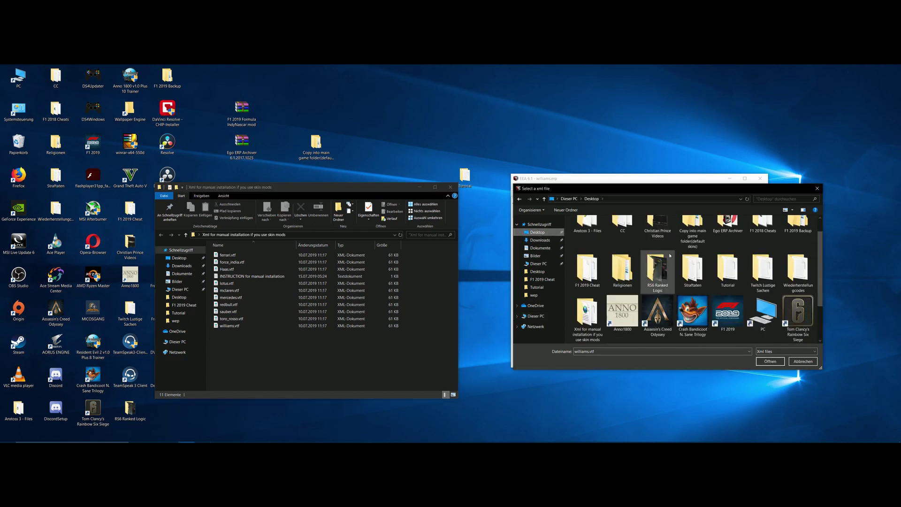
pyautogui.click(451, 186)
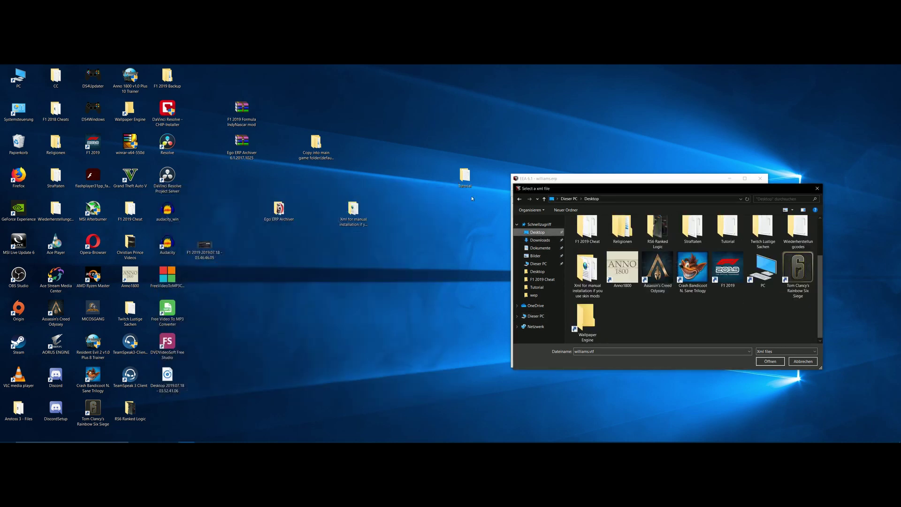
# - Import williams.vtf from the desktop folder "Xml for manual installation if you use skin mods" over the archive's williams.vtf
pyautogui.moveTo(630, 190); pyautogui.dragTo(305, 239)
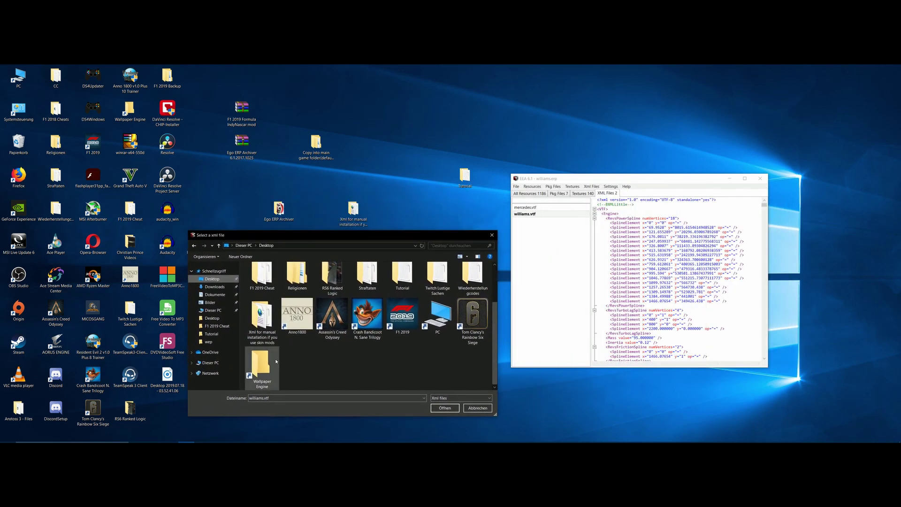
pyautogui.scroll(2, 338, 328)
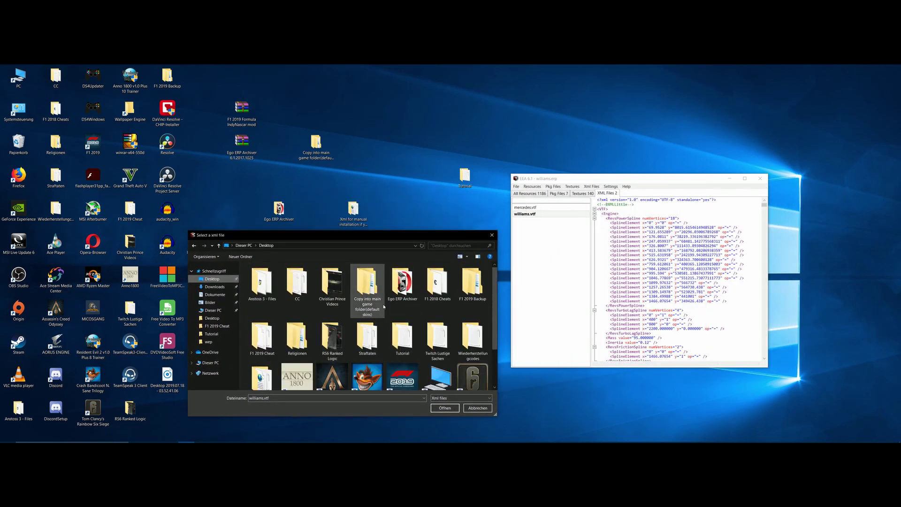
pyautogui.scroll(-2, 400, 311)
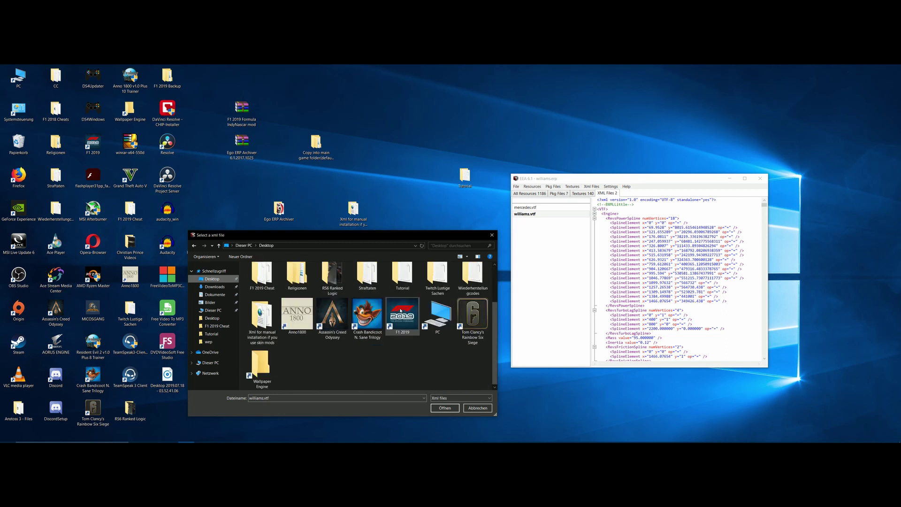
pyautogui.doubleClick(261, 320)
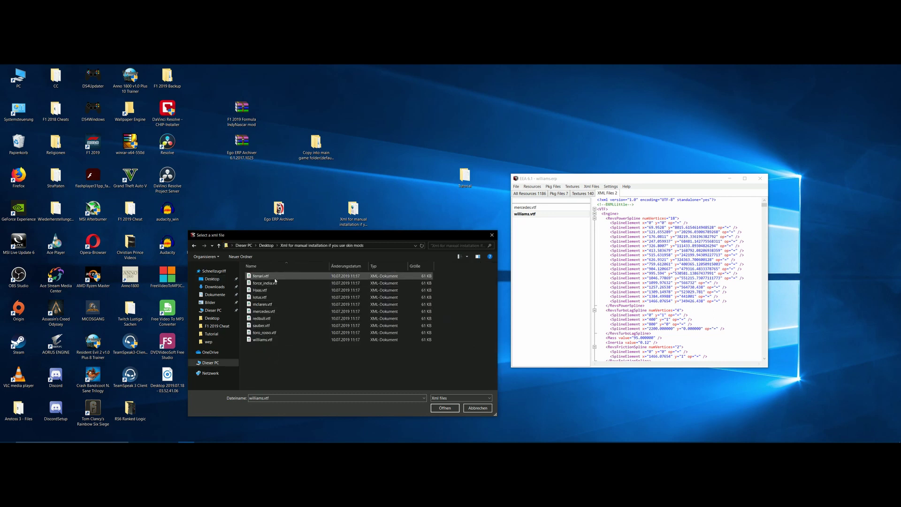
pyautogui.click(264, 340)
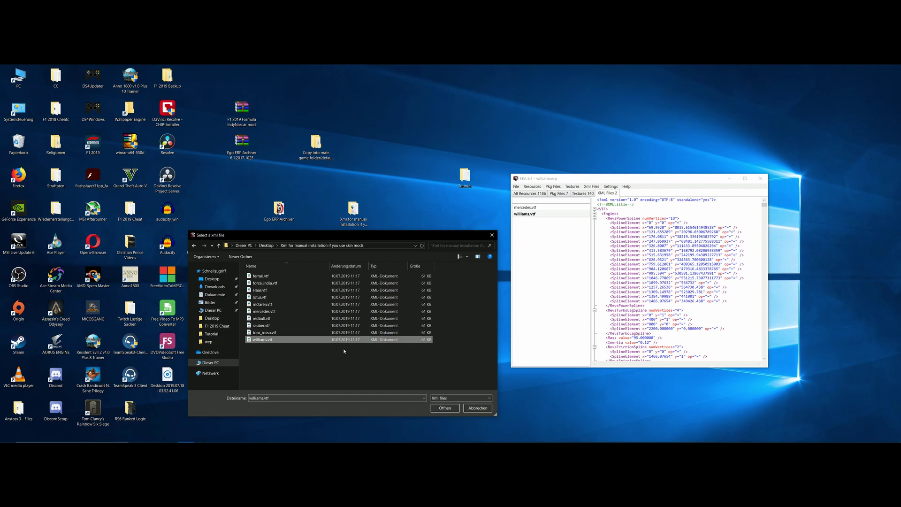
pyautogui.click(441, 409)
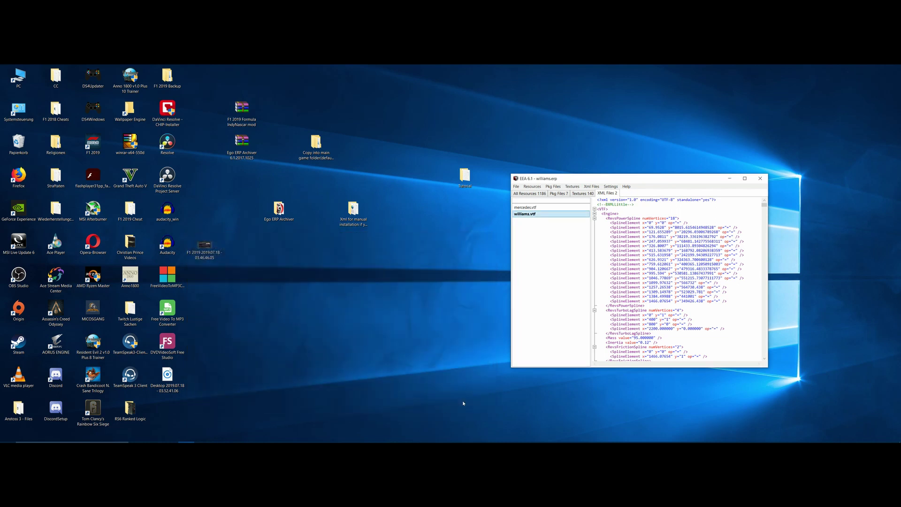
# - Start saving the archive and browse from Dieser PC through drive C: and Programme (x86) to the Steam folder
pyautogui.click(516, 186)
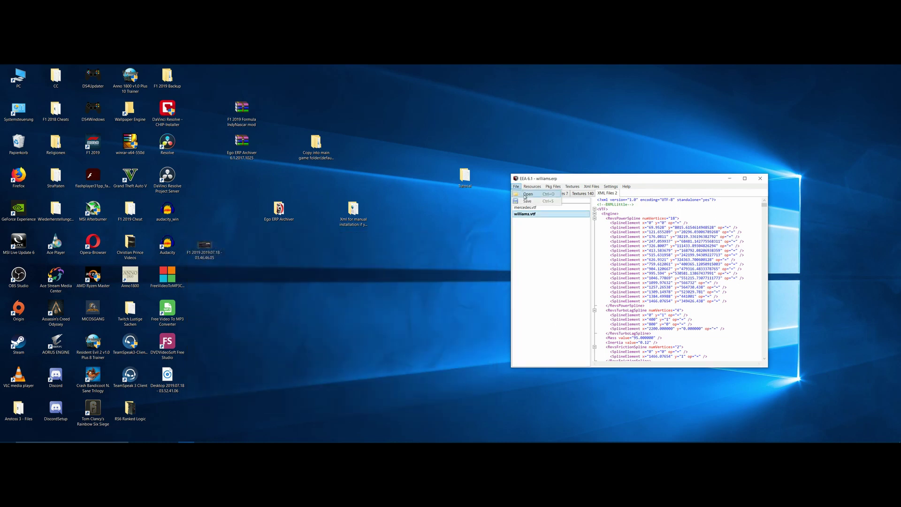
pyautogui.click(528, 201)
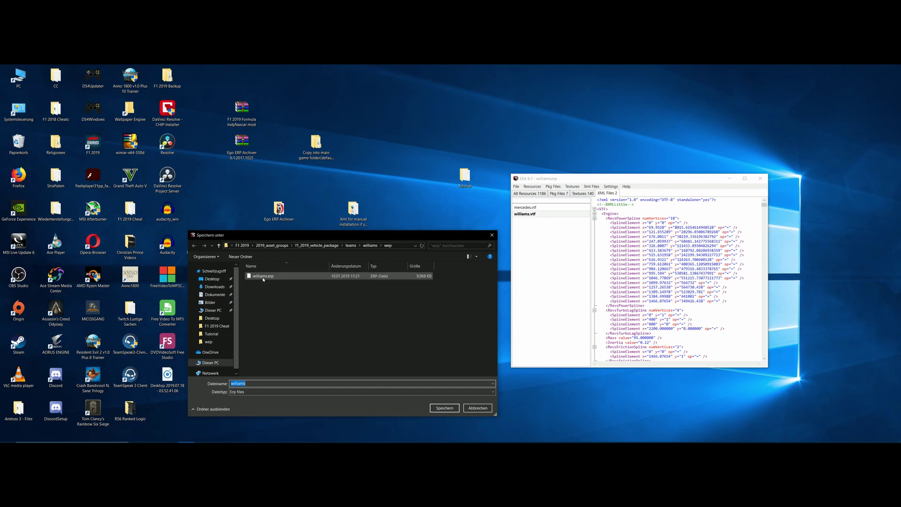
pyautogui.click(214, 311)
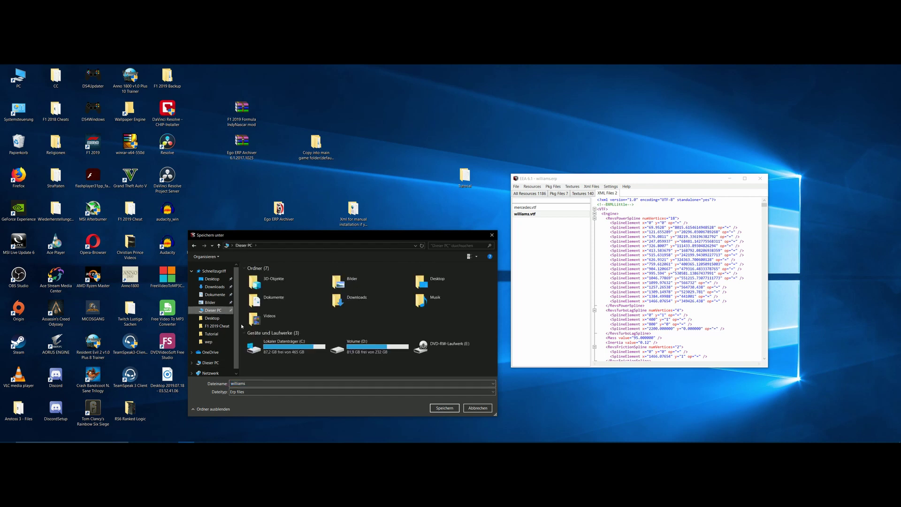
pyautogui.doubleClick(287, 346)
pyautogui.scroll(-1, 285, 310)
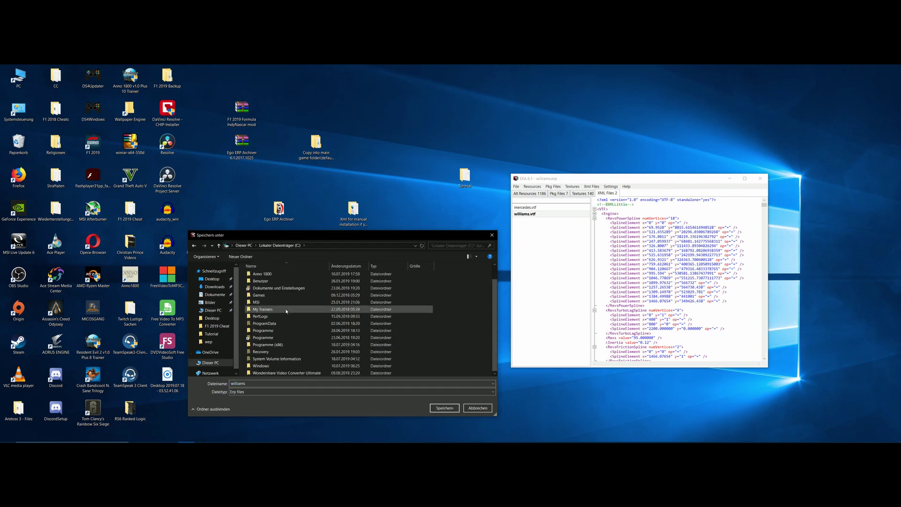
pyautogui.doubleClick(272, 346)
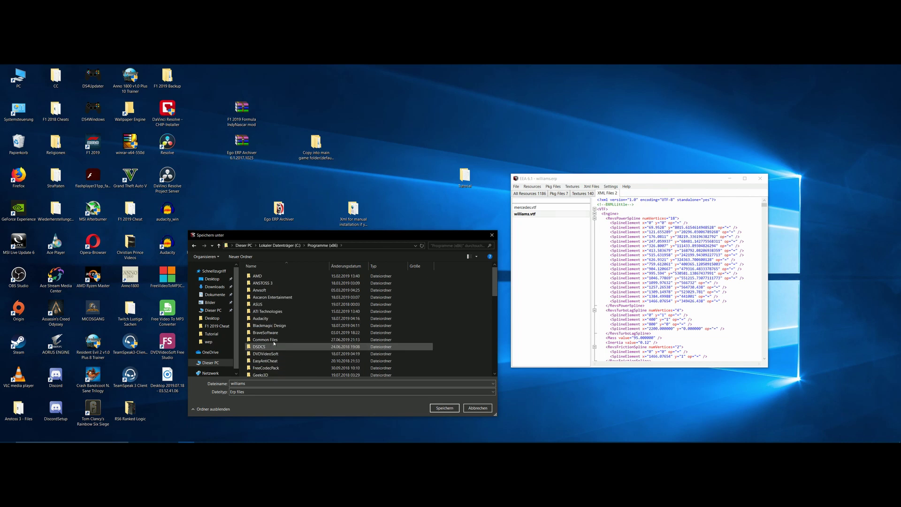
pyautogui.scroll(-2, 284, 309)
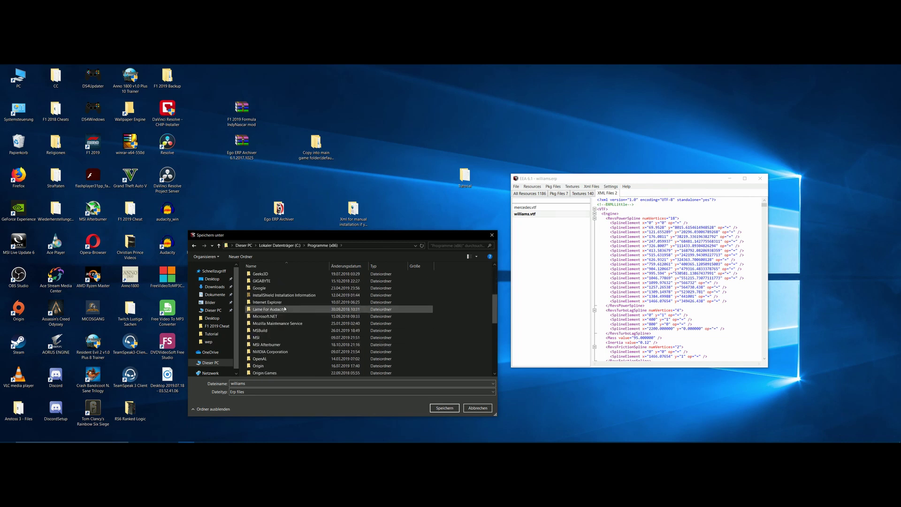
pyautogui.scroll(-4, 285, 309)
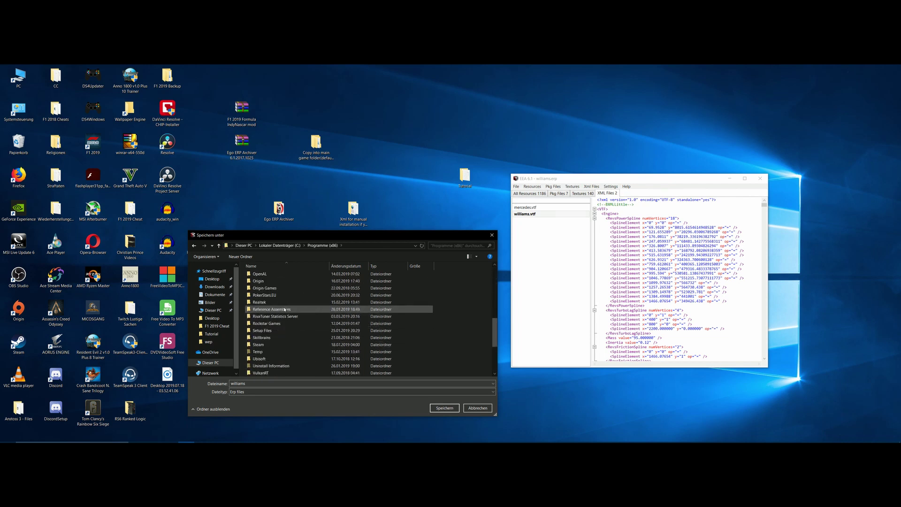
pyautogui.doubleClick(267, 345)
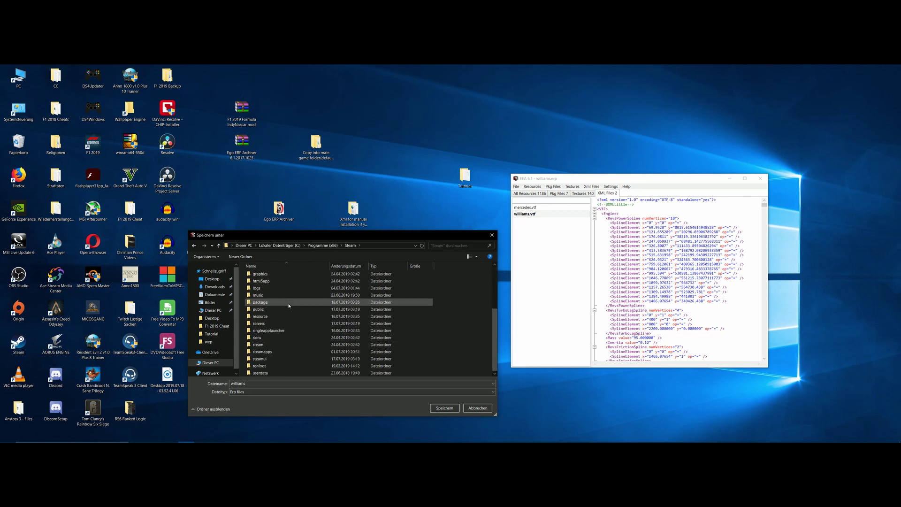
# - Browse the save location through steamapps, common, F1 2019, 2019_asset_groups, f1_2019_vehicle_package, teams and williams to the wep folder
pyautogui.doubleClick(264, 351)
pyautogui.doubleClick(264, 277)
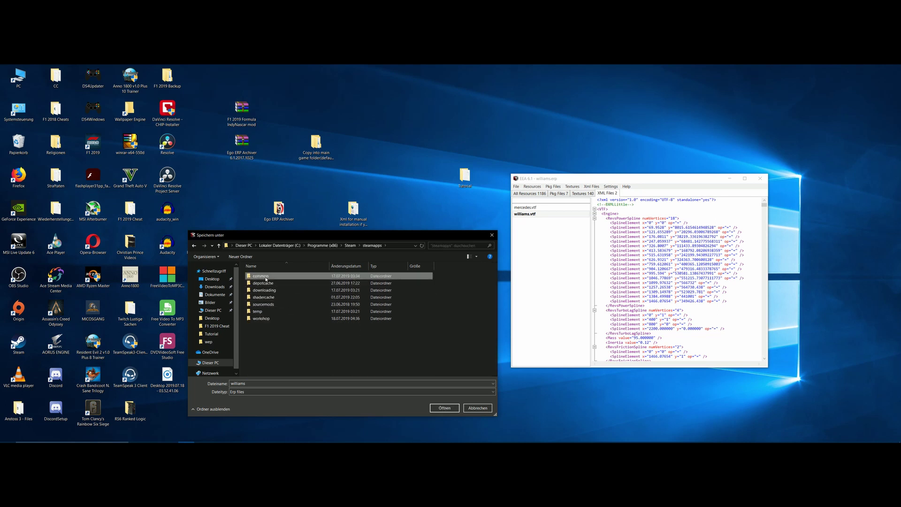
pyautogui.doubleClick(265, 284)
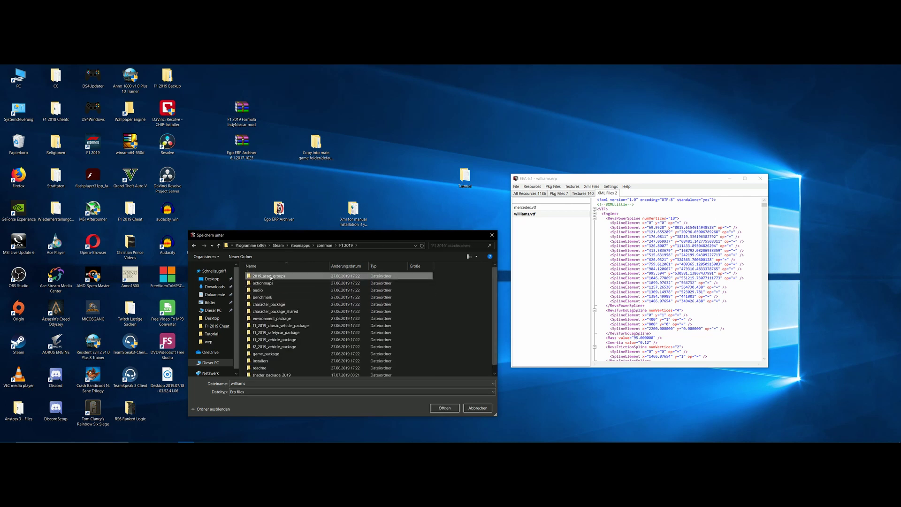
pyautogui.doubleClick(266, 276)
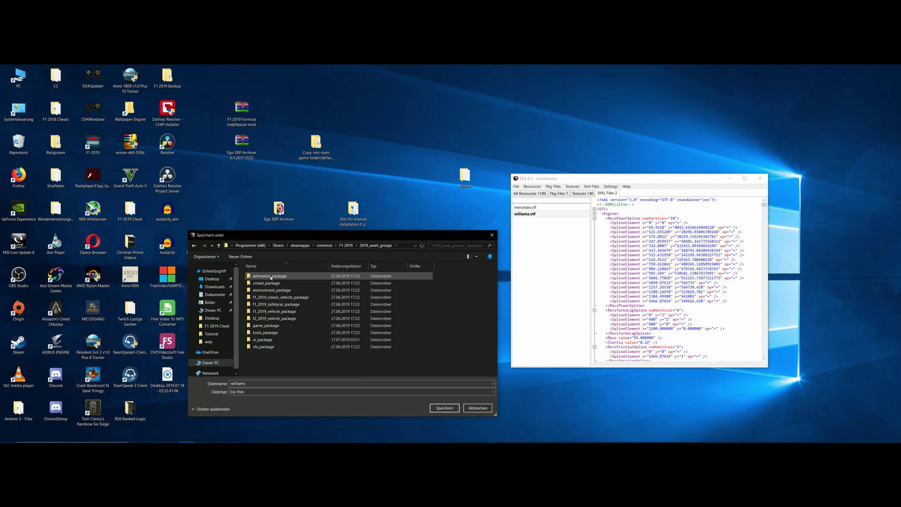
pyautogui.doubleClick(277, 312)
pyautogui.doubleClick(261, 291)
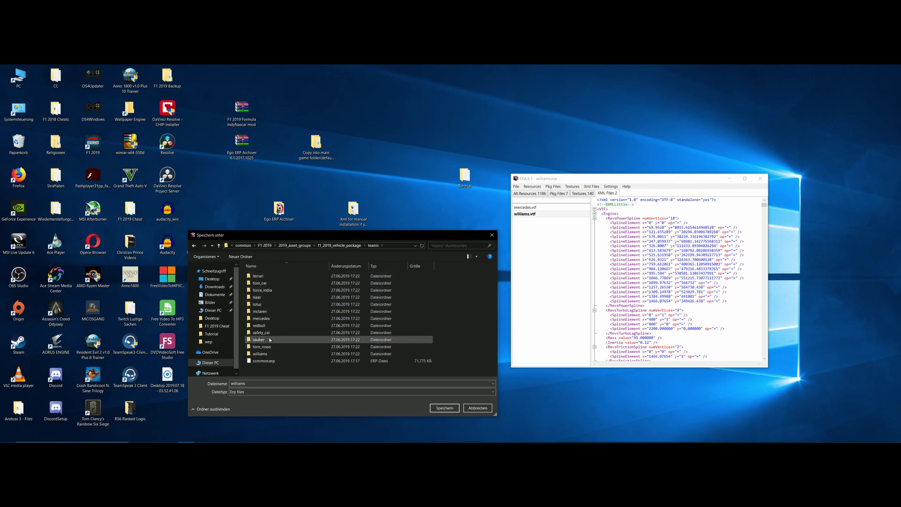
pyautogui.doubleClick(259, 353)
pyautogui.doubleClick(260, 277)
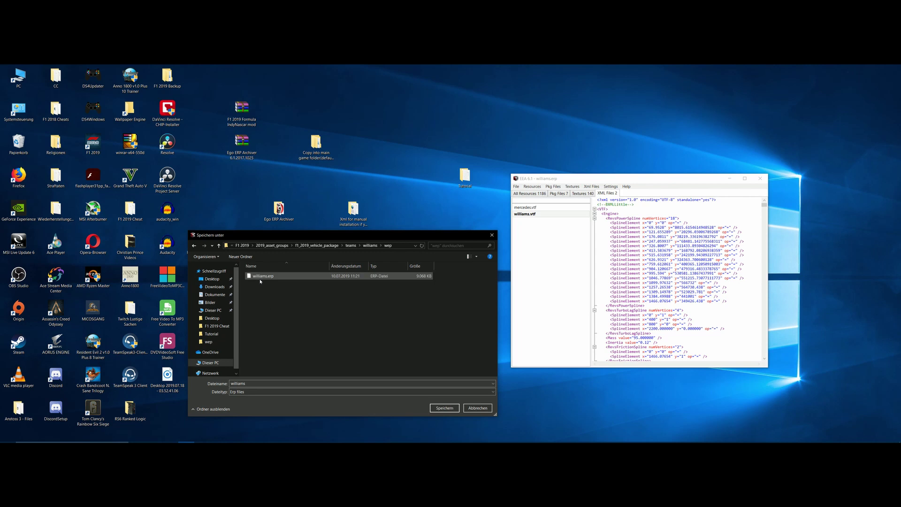
# - Save the archive over the existing williams.erp in the wep folder and close the archiver
pyautogui.click(260, 277)
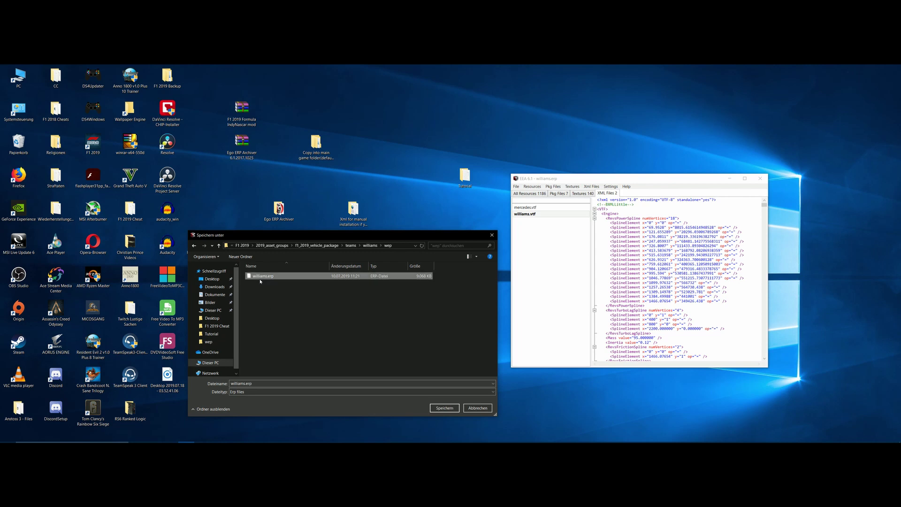
pyautogui.click(437, 408)
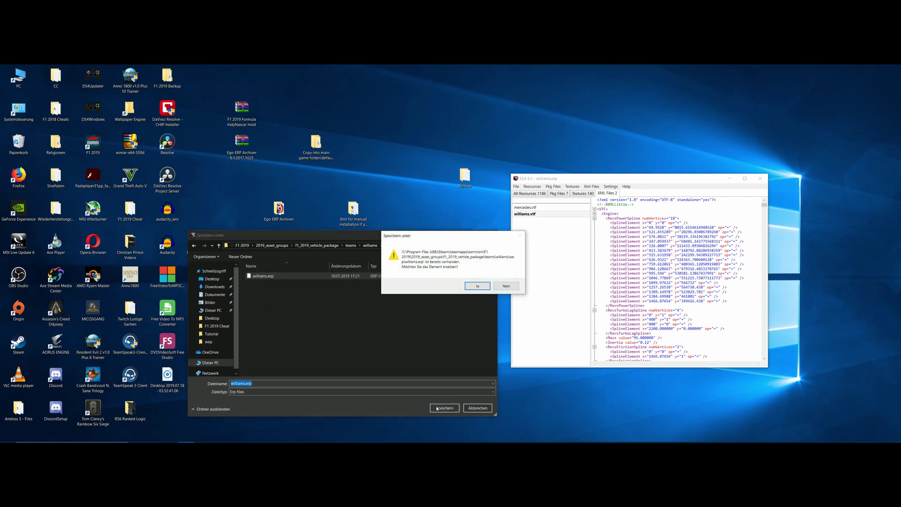
pyautogui.click(477, 287)
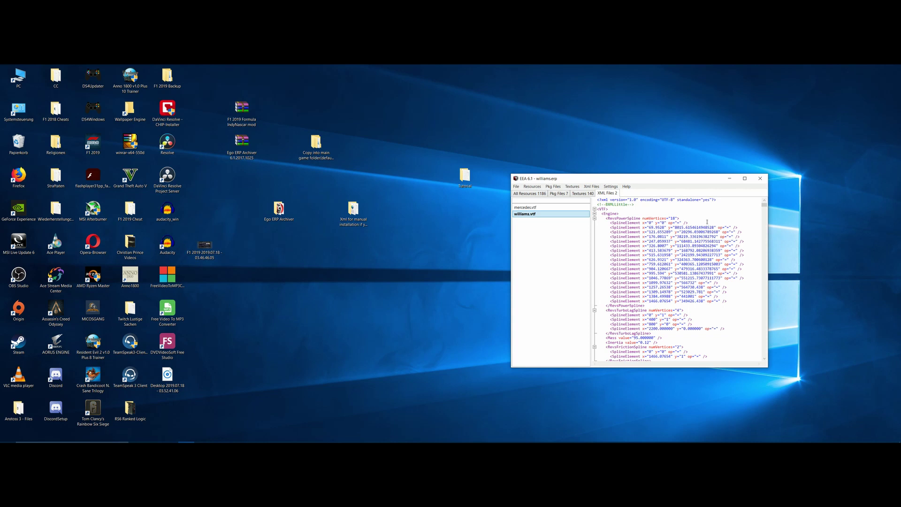
pyautogui.click(760, 180)
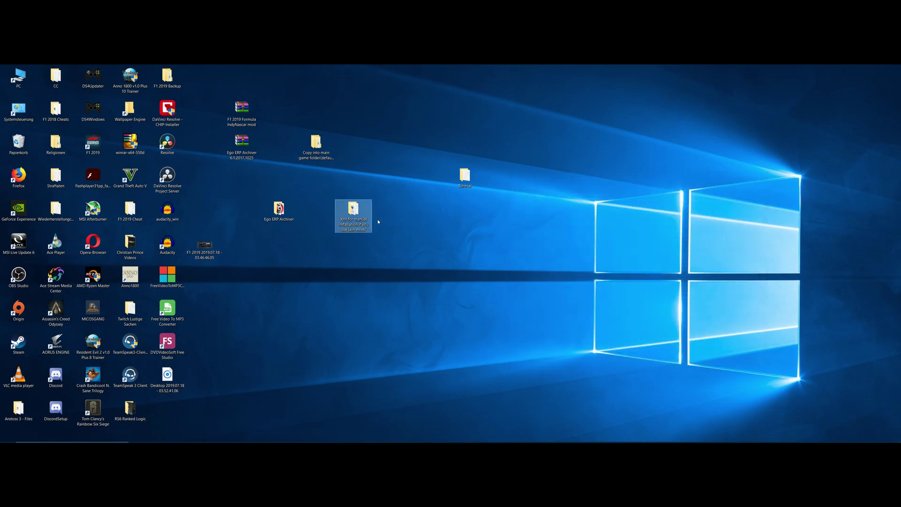
# - Regroup the desktop icons, placing the XML folder beside "Copy into main game folder" and Ego ERP Archiver and the remaining folder beneath them
pyautogui.moveTo(367, 218); pyautogui.dragTo(366, 152)
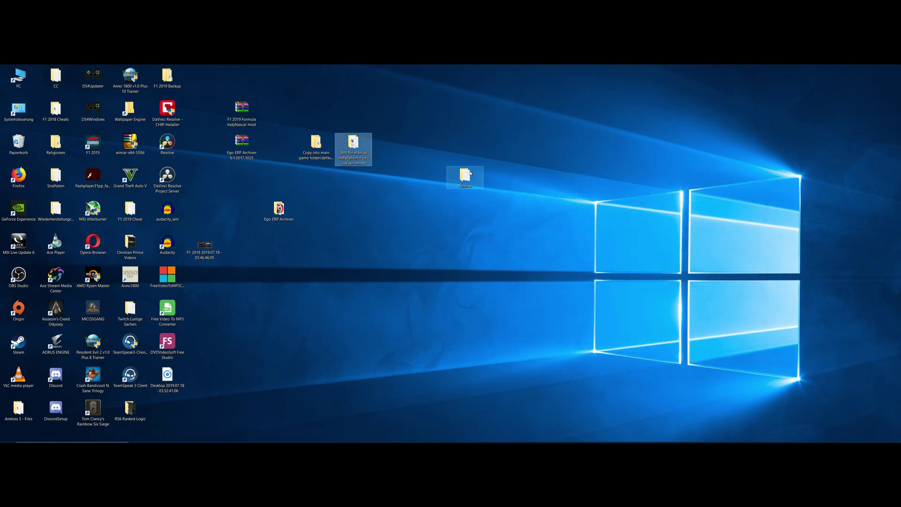
pyautogui.moveTo(470, 174); pyautogui.dragTo(358, 202)
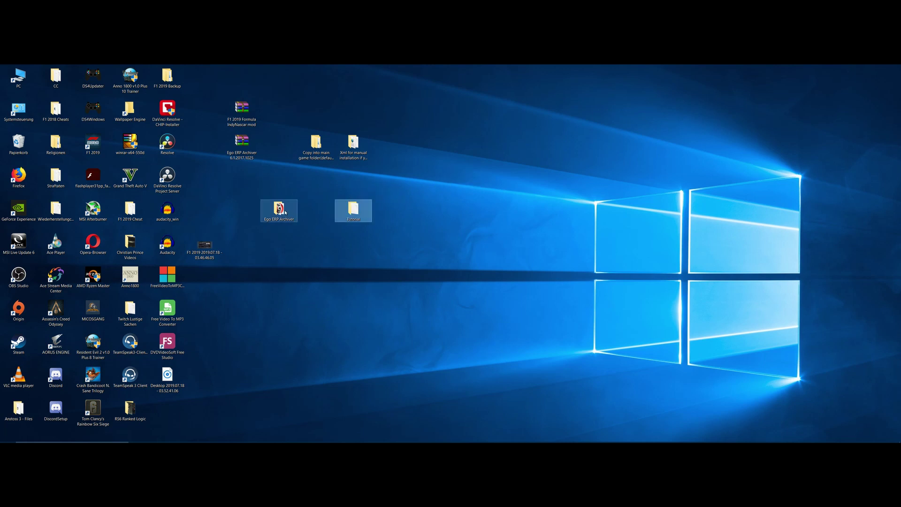
pyautogui.moveTo(285, 212); pyautogui.dragTo(285, 180)
pyautogui.moveTo(353, 211); pyautogui.dragTo(318, 187)
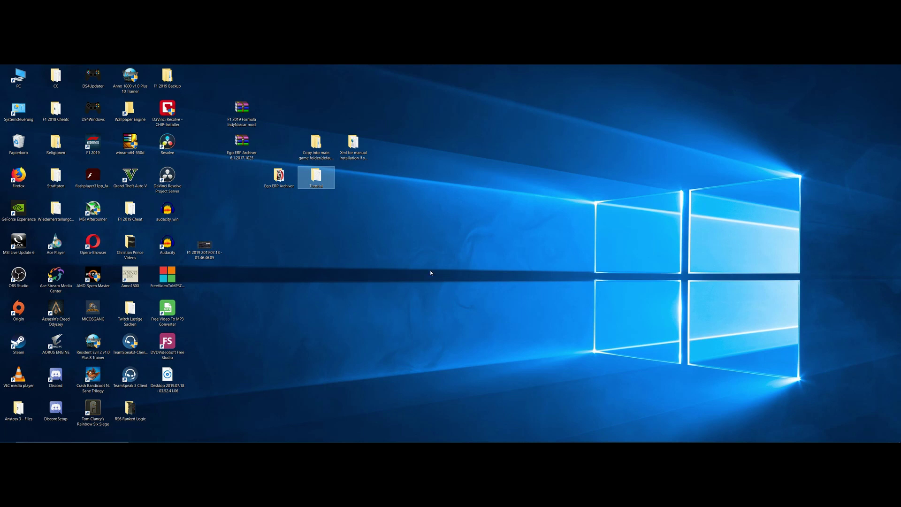
pyautogui.moveTo(316, 179); pyautogui.dragTo(356, 181)
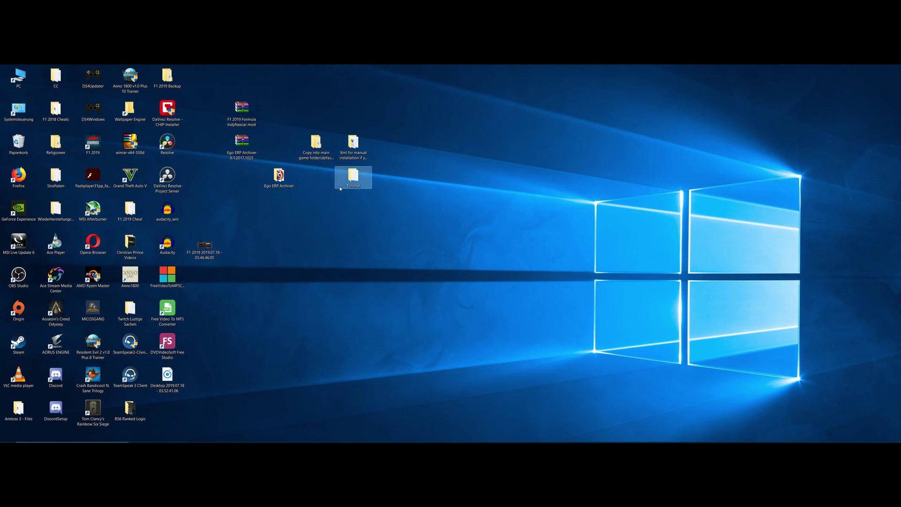
pyautogui.moveTo(285, 182); pyautogui.dragTo(327, 186)
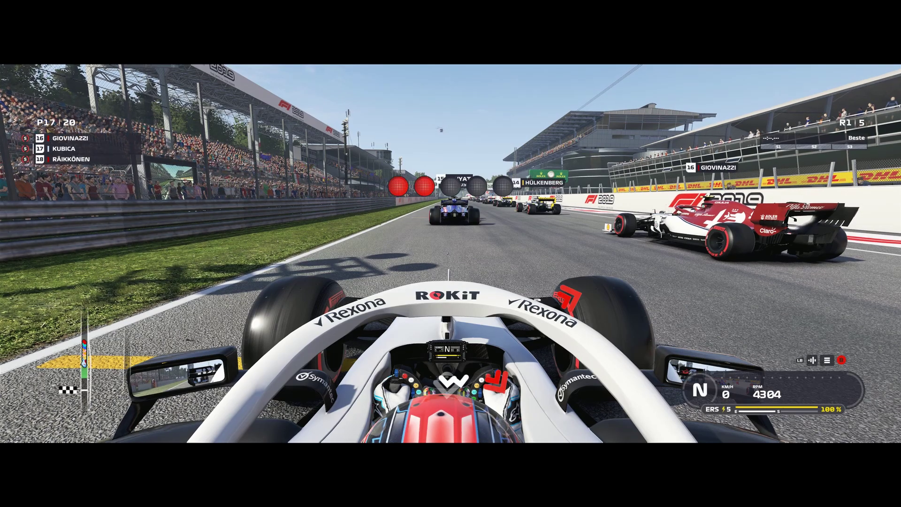
pyautogui.press('Up')
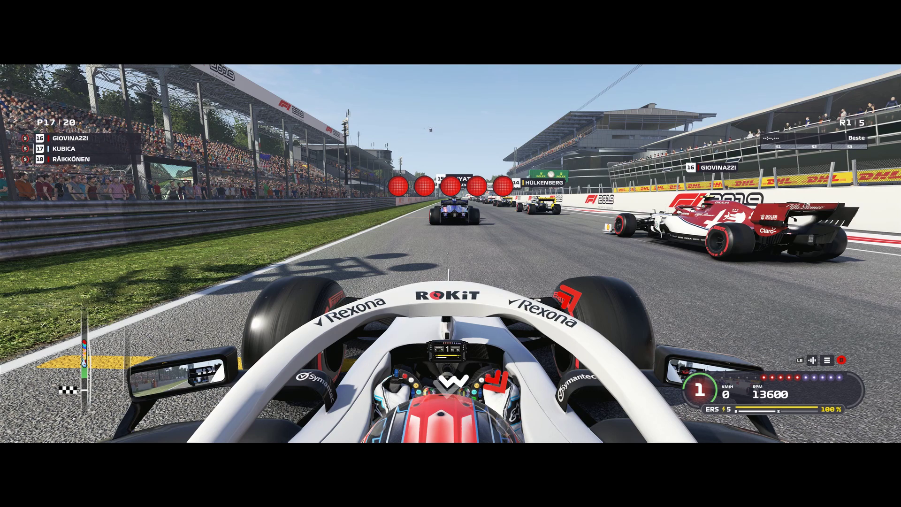
pyautogui.press('Right')
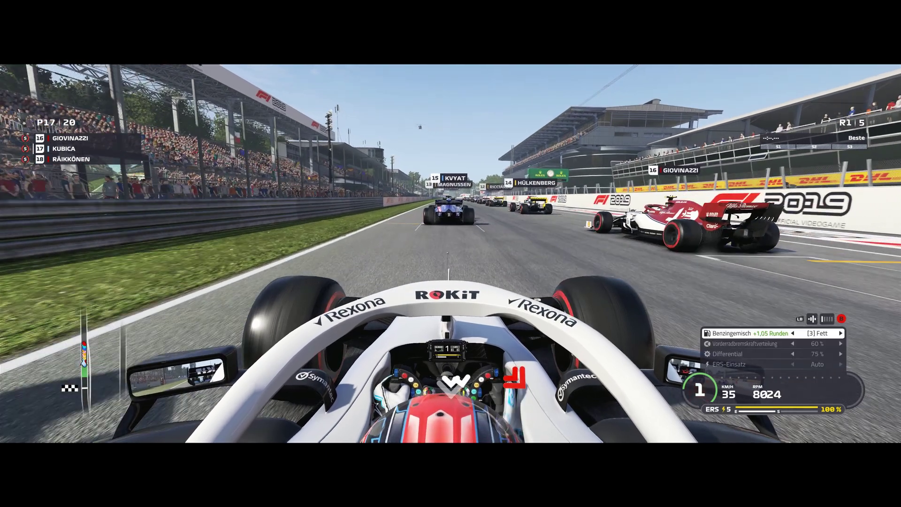
pyautogui.press('Up')
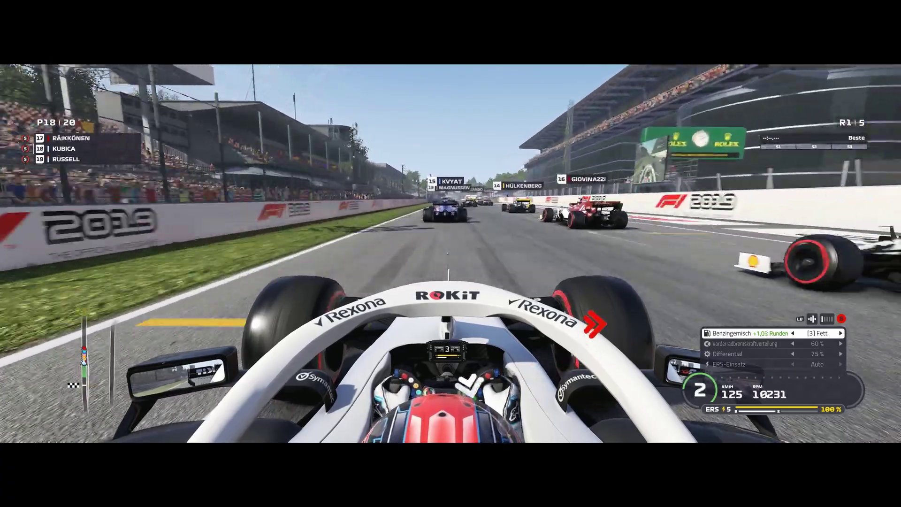
pyautogui.press('Up')
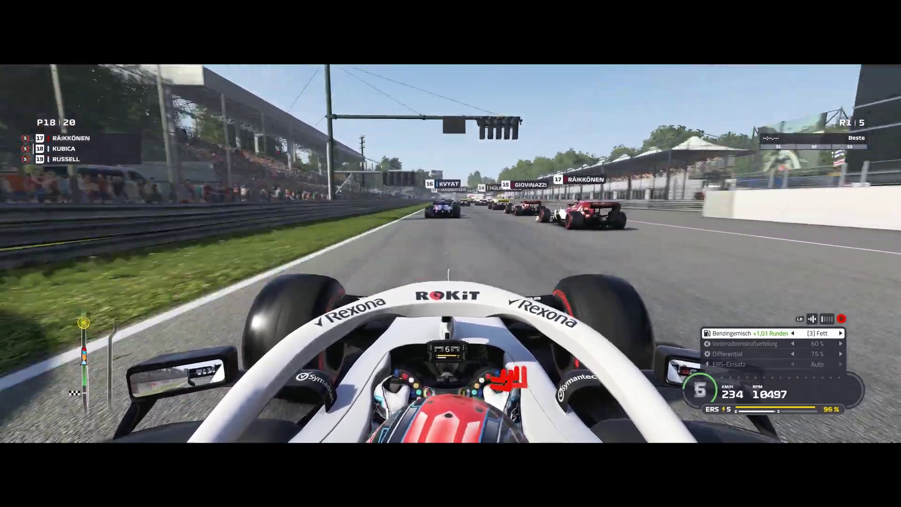
pyautogui.press('Up')
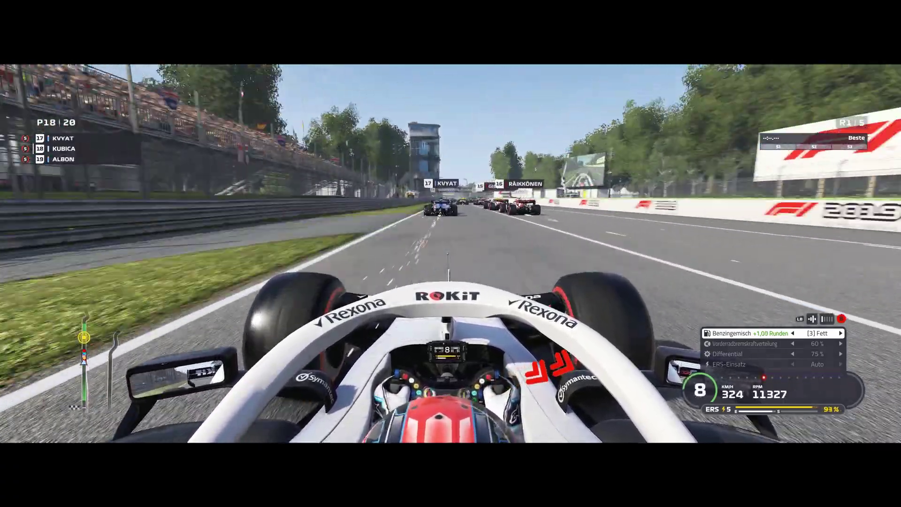
pyautogui.press('Down')
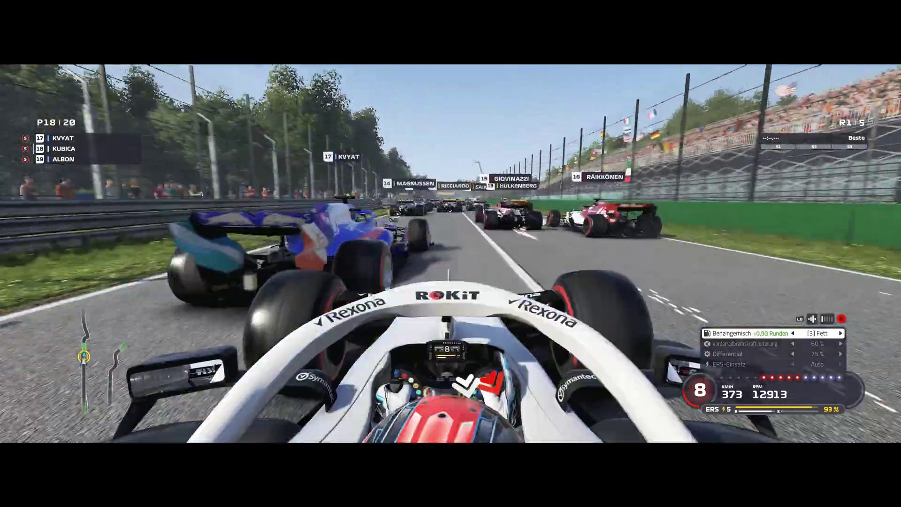
pyautogui.press('Down')
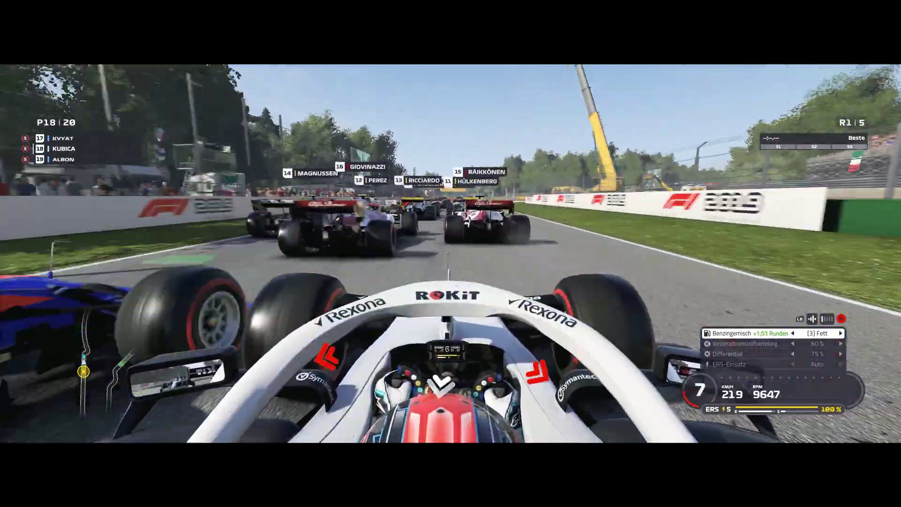
pyautogui.press('Down')
pyautogui.press('Right')
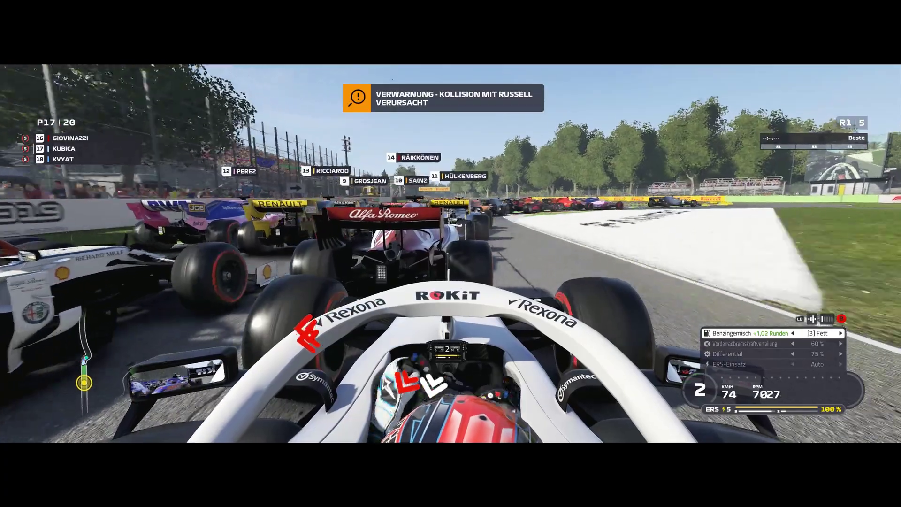
pyautogui.press('Down')
pyautogui.press('Left')
pyautogui.press('Up')
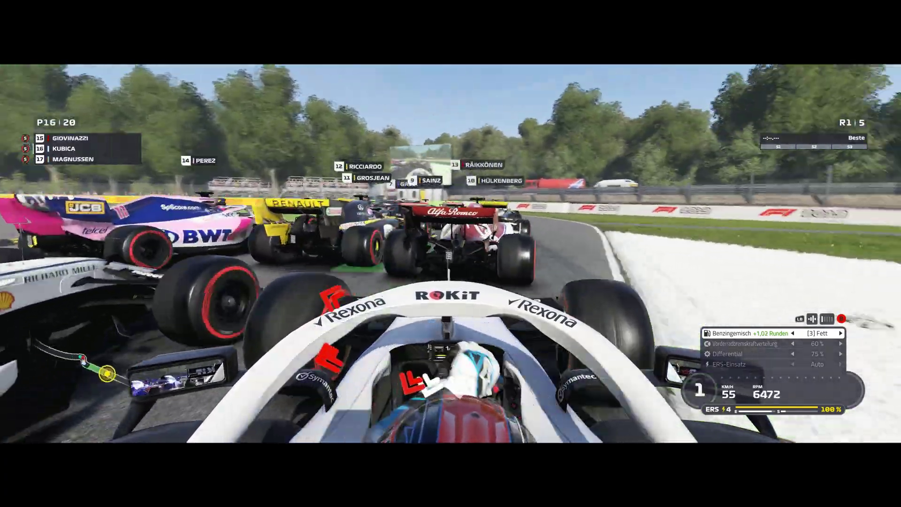
pyautogui.press('Up')
pyautogui.press('Right')
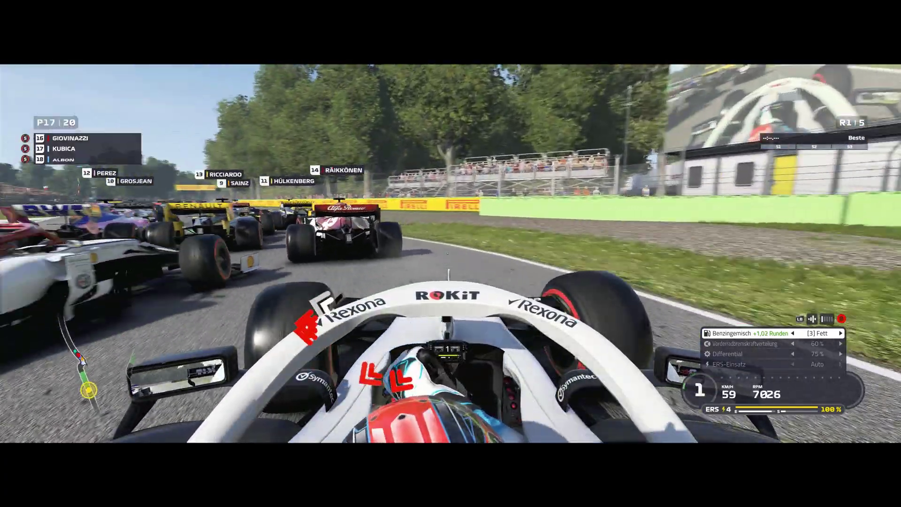
pyautogui.press('Up')
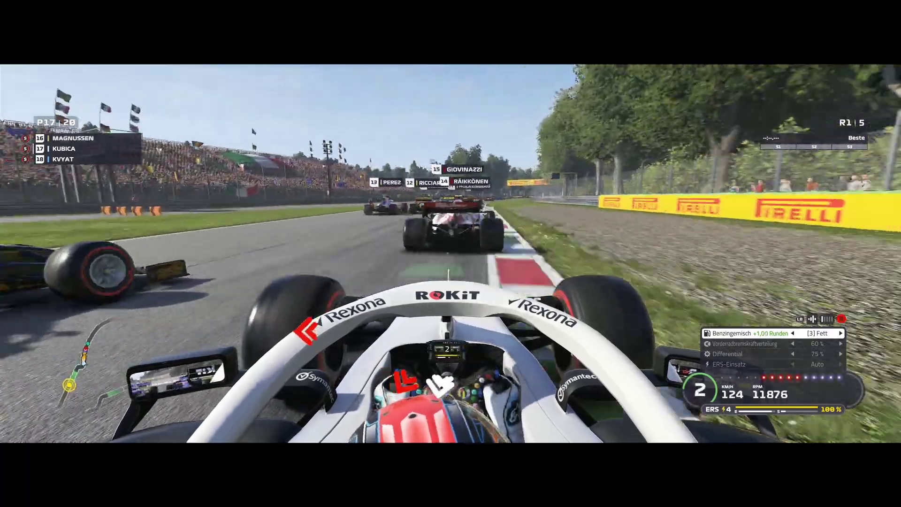
pyautogui.press('Up')
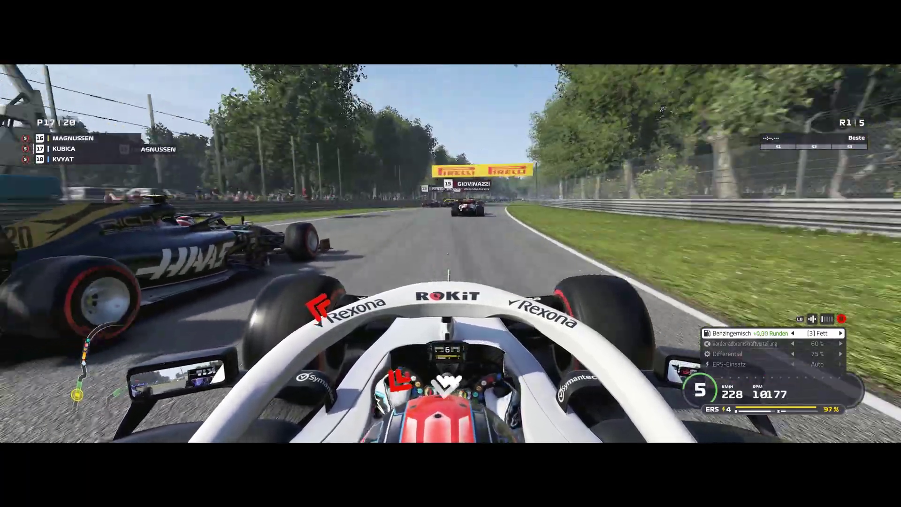
pyautogui.press('Up')
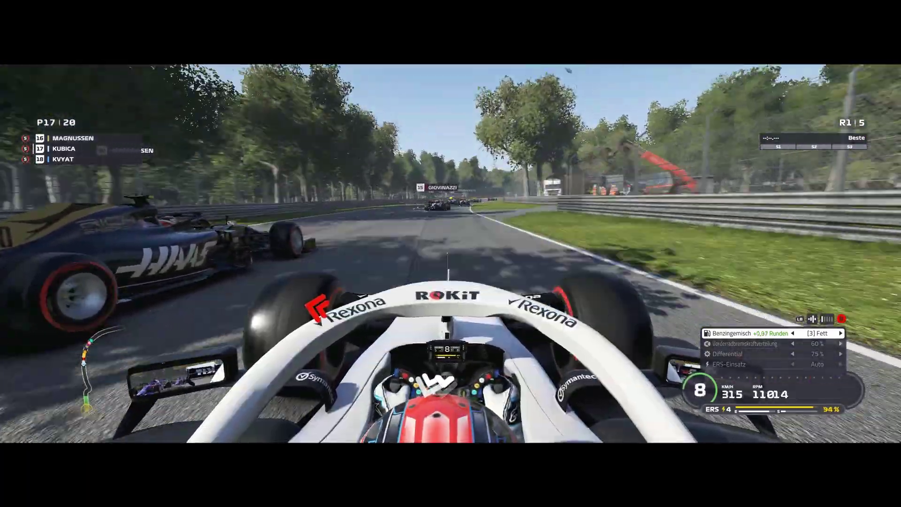